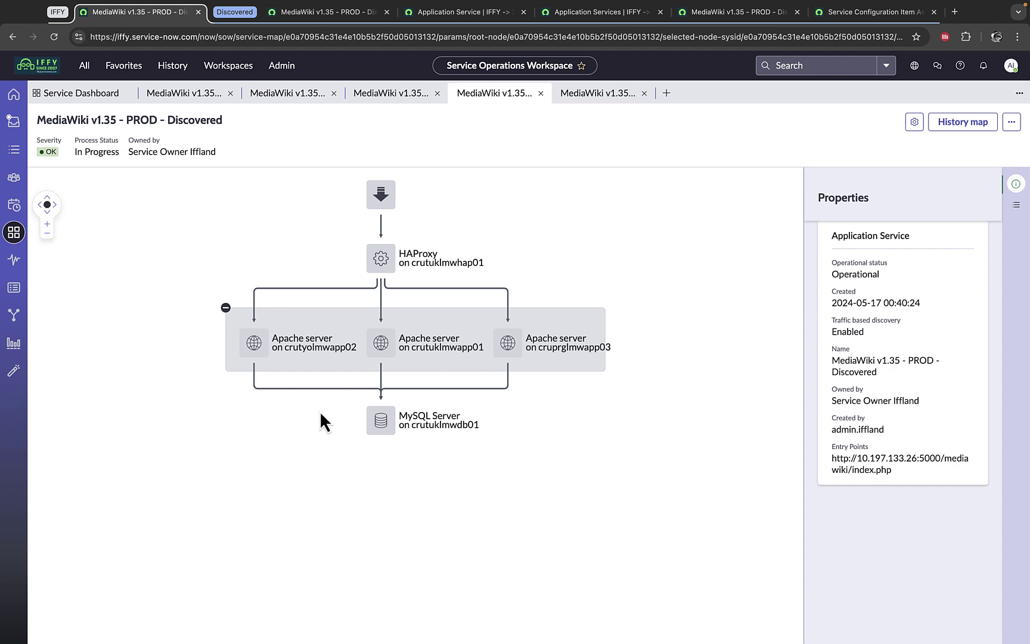
Step: Inspect the connection properties from HAProxy to the Apache server on cruprglmwapp03 and from that server to the MySQL Server
click(409, 296)
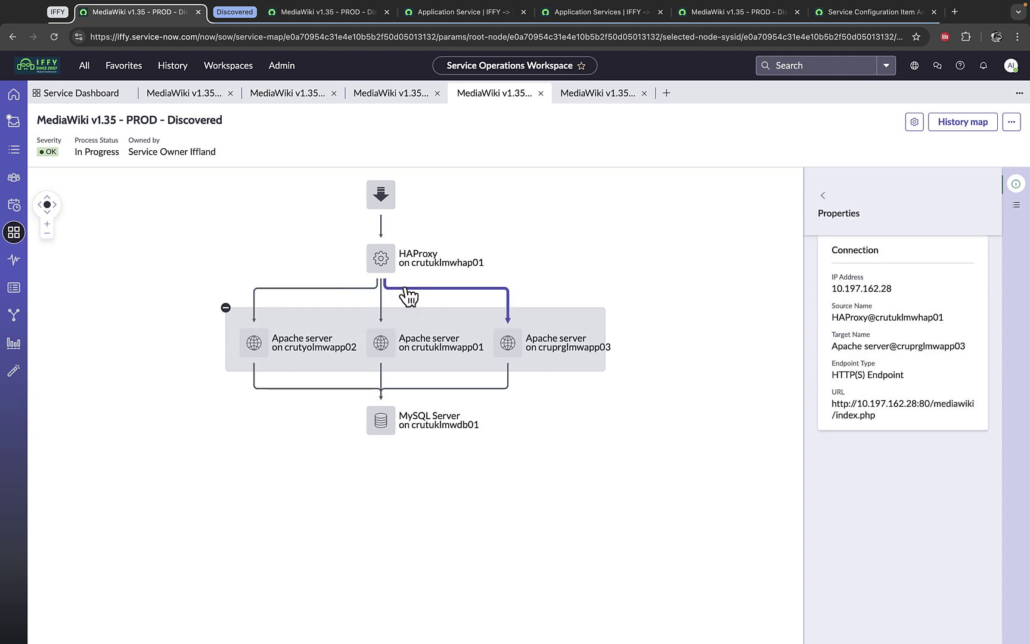
click(507, 388)
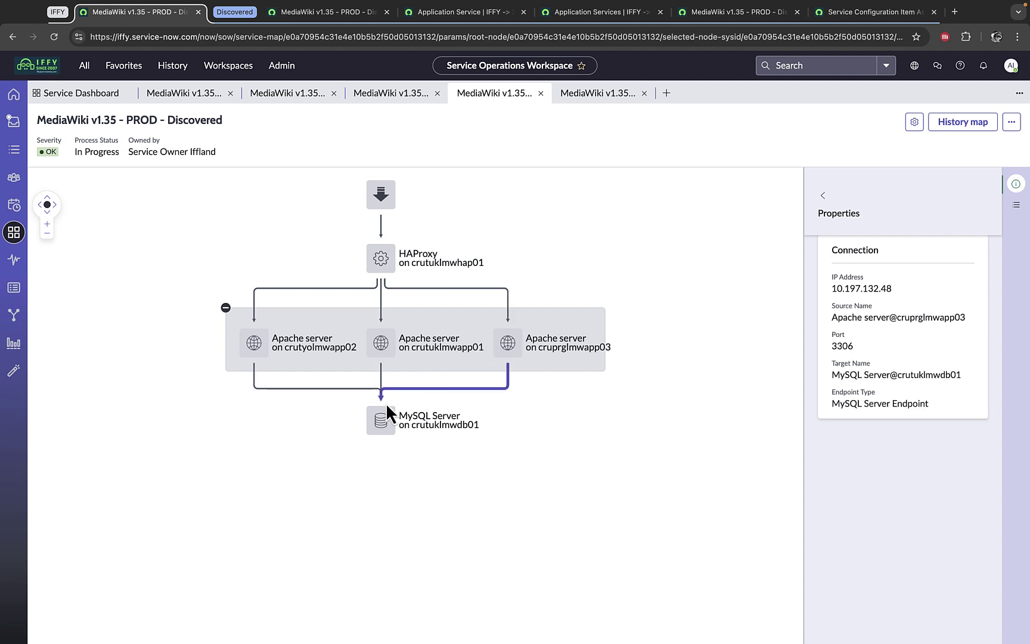
click(444, 288)
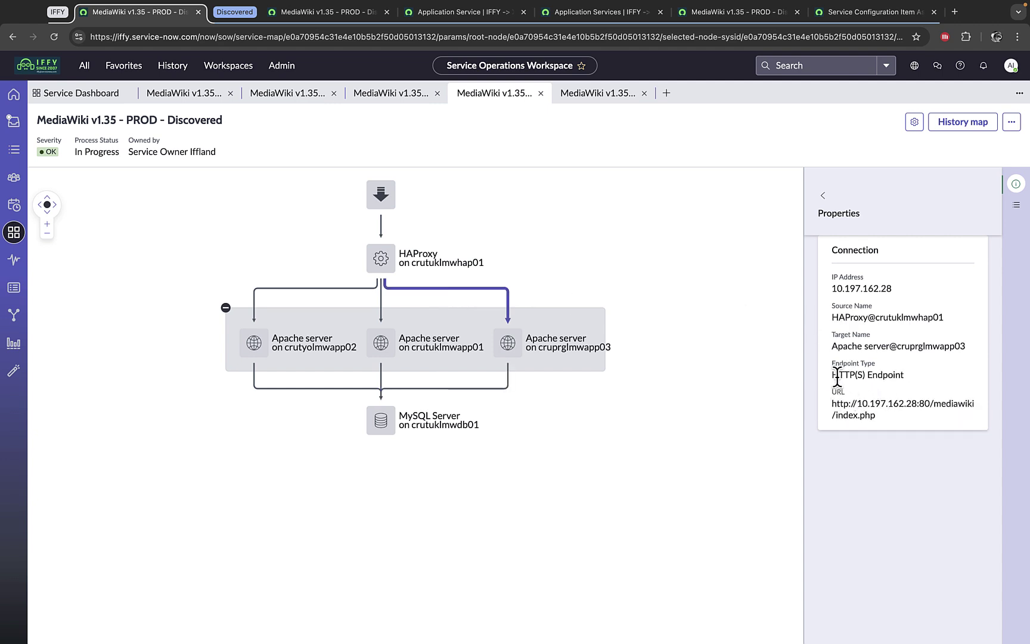
click(494, 389)
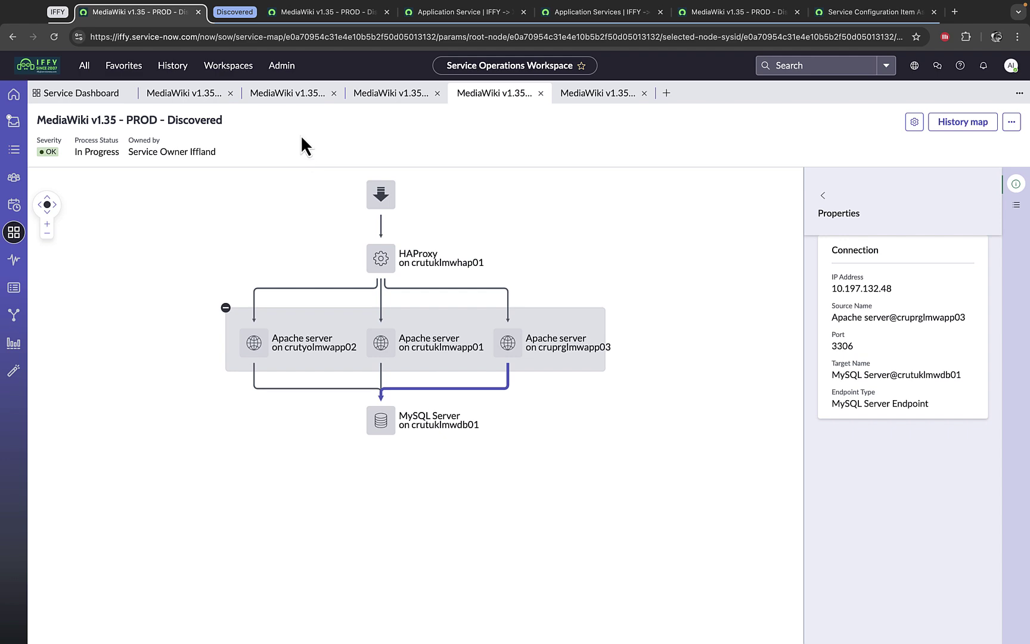
Step: View the MediaWiki v1.35 - PROD - Discovered service as a Mapped Application Service record, Application Service form and Application Services wizard
click(306, 13)
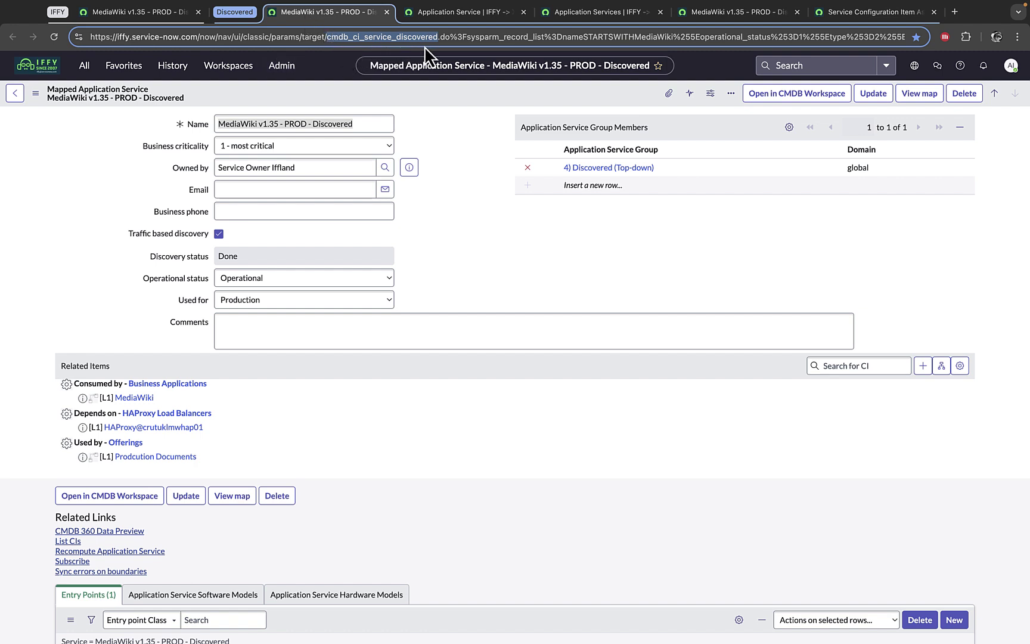
click(441, 16)
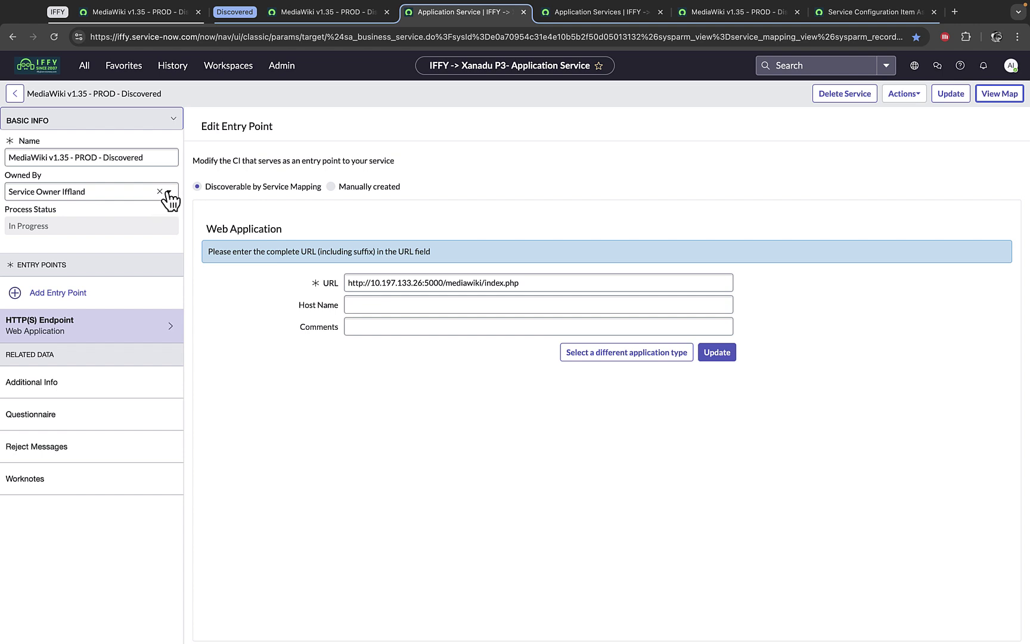
click(594, 17)
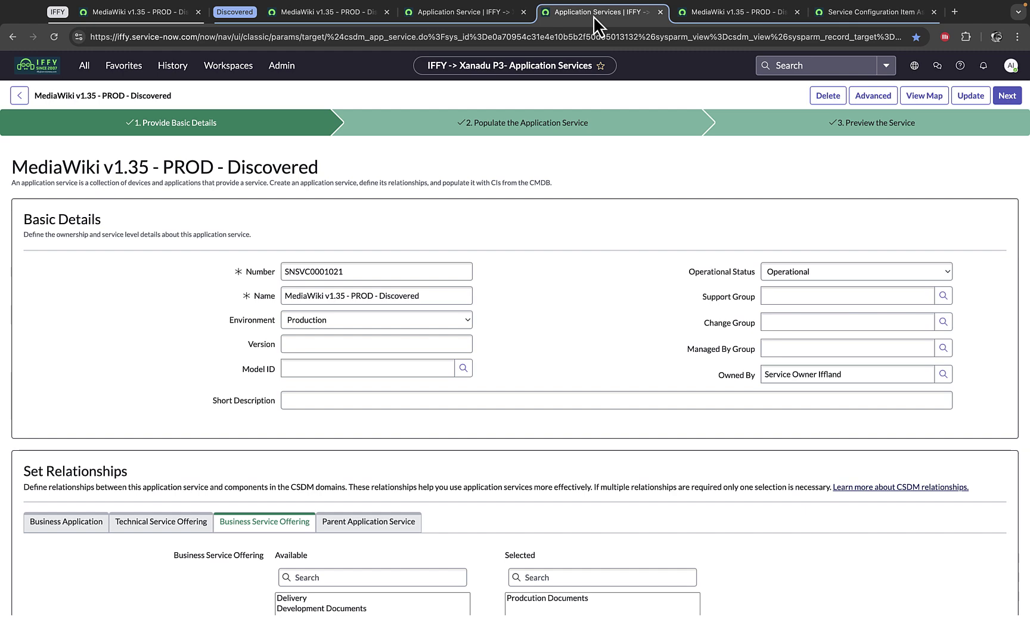
Step: Examine the service's entry points in the Mapped Application Service record, and view its HTTP(S) Endpoint in the Application Service form
click(363, 14)
scroll(384, 322, down, 5)
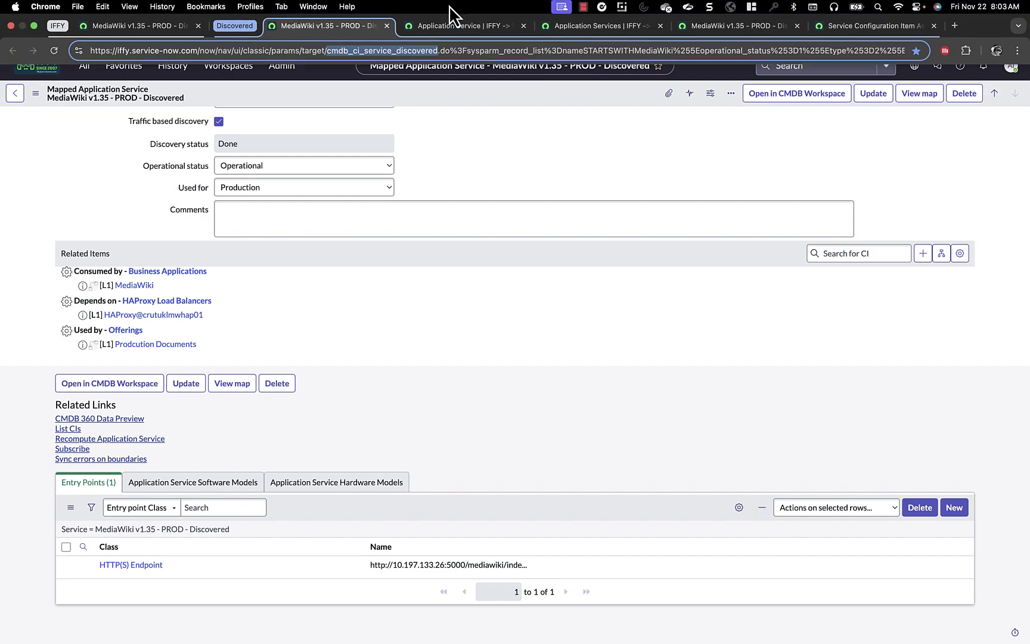
click(448, 24)
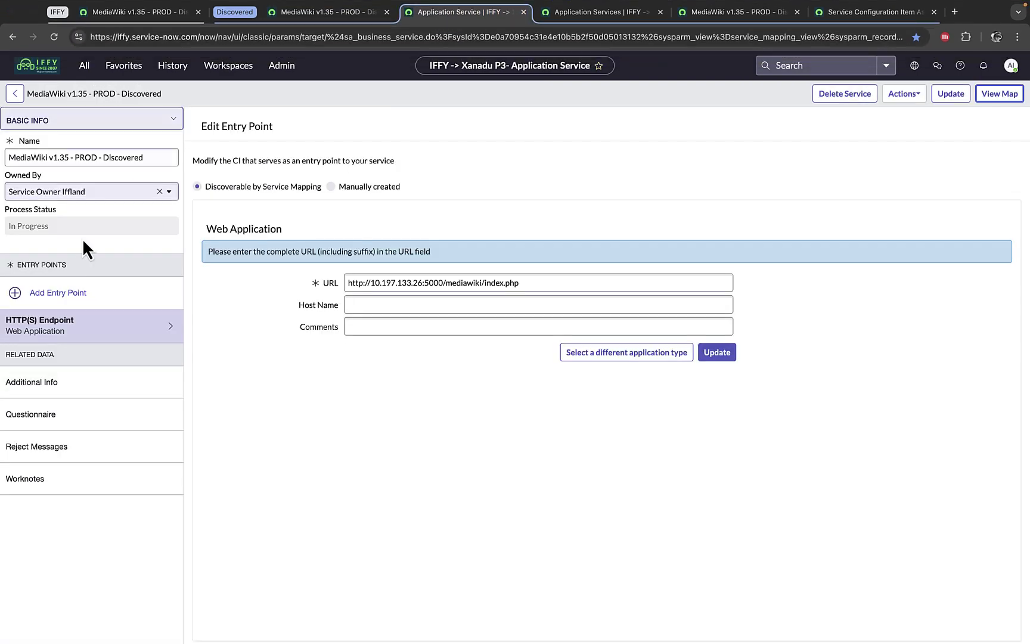
click(72, 332)
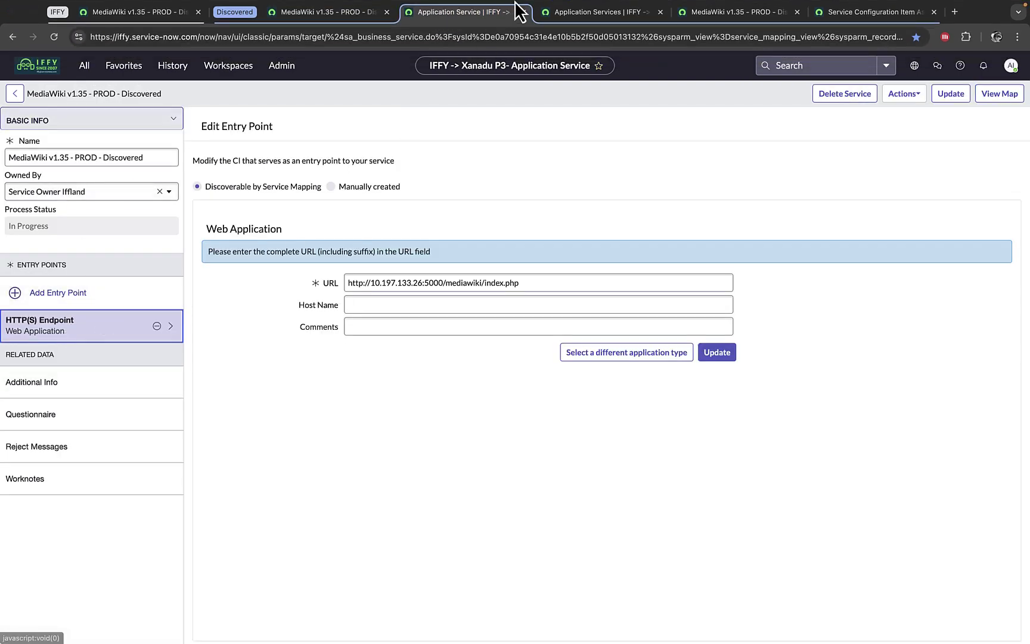
Step: Open the Top-Down Discovery method in the Populate the Application Service stage of the Application Services wizard to view its details
click(545, 14)
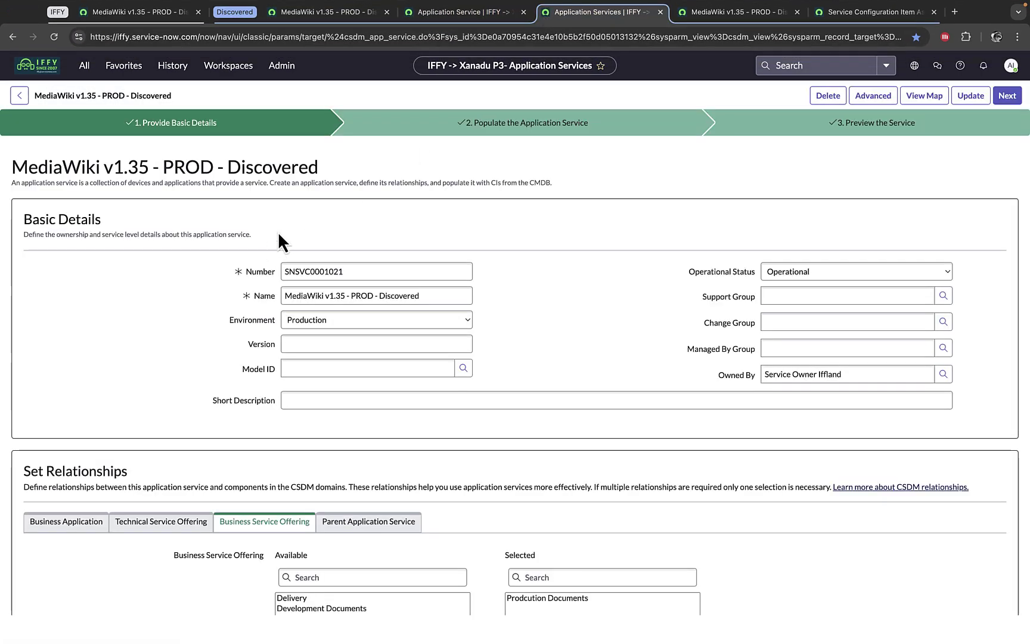
click(411, 131)
click(78, 261)
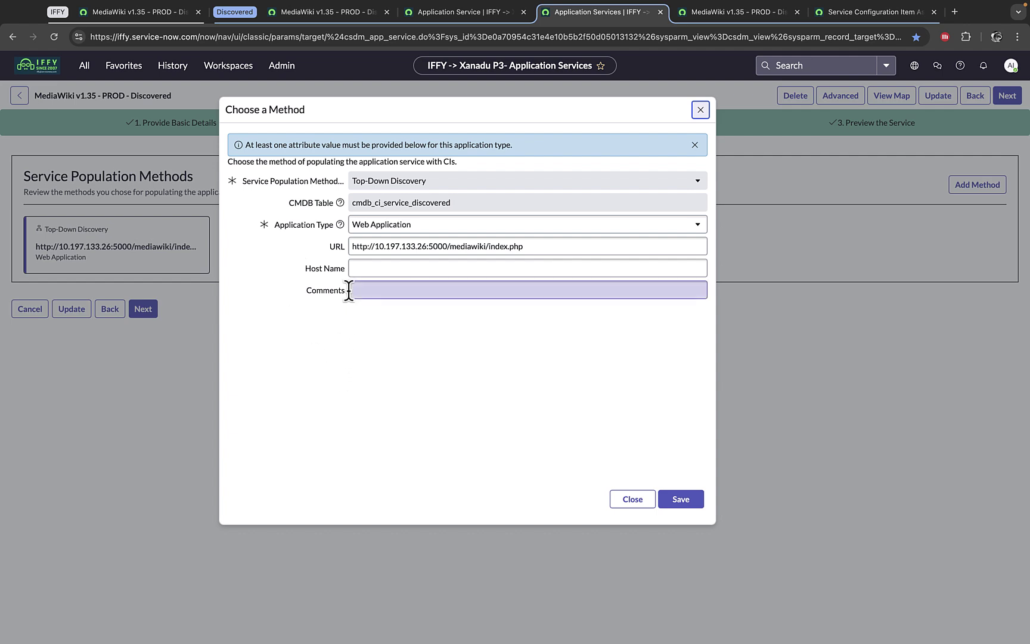
Step: Open the service's settings from its classic map, view the types available for a new entry point, and open the existing HTTP(S) Endpoint
click(740, 19)
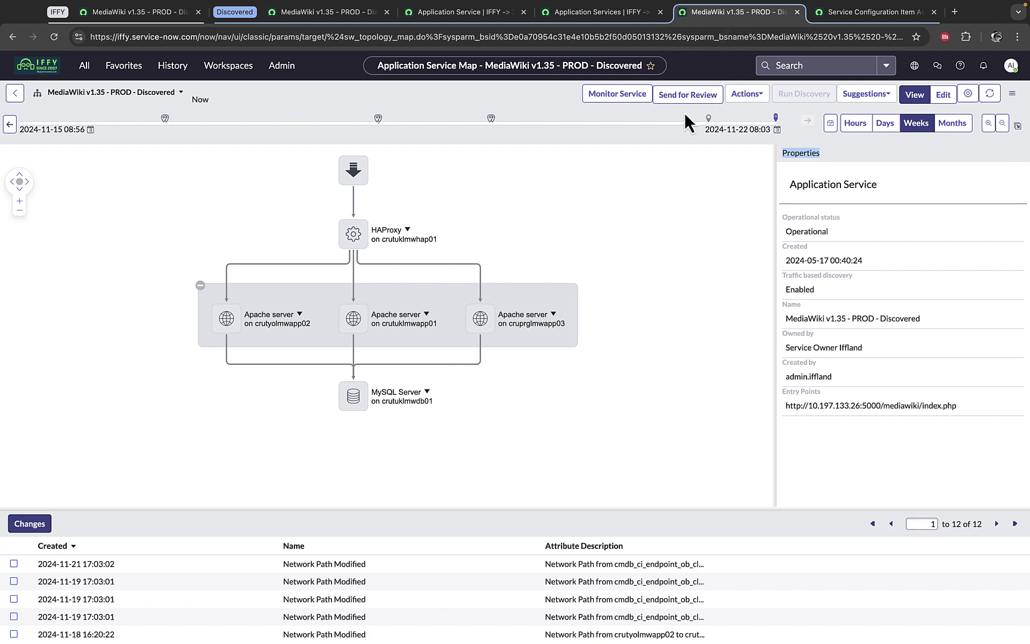
click(967, 95)
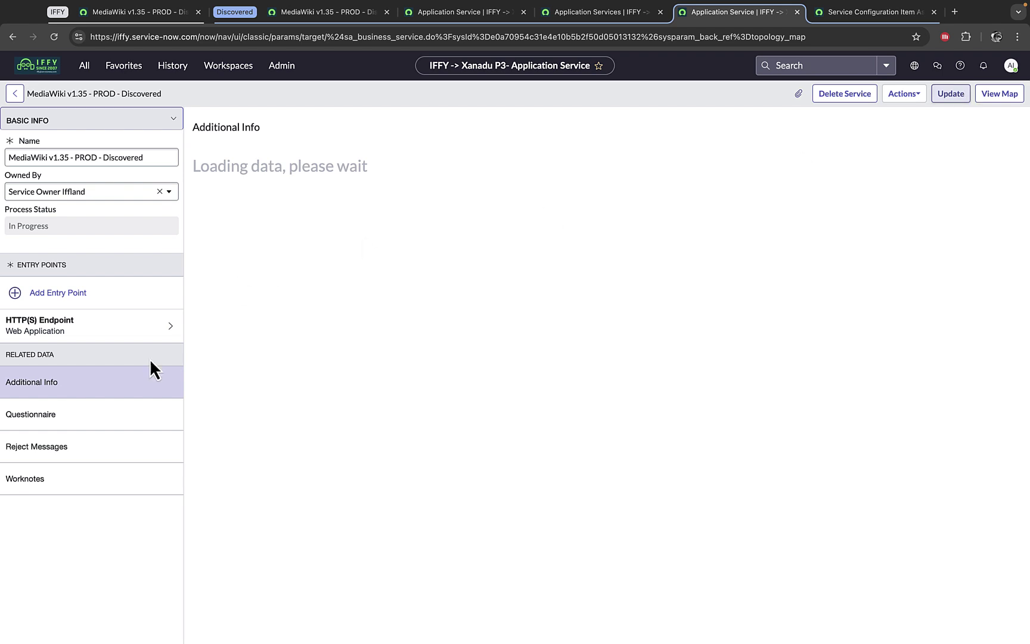
click(67, 294)
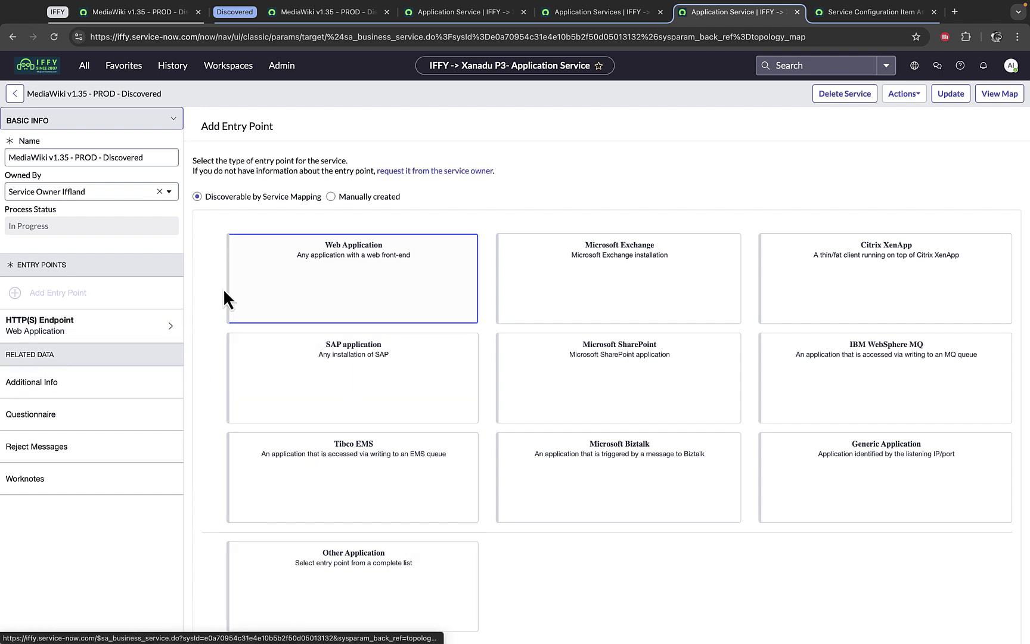
click(90, 338)
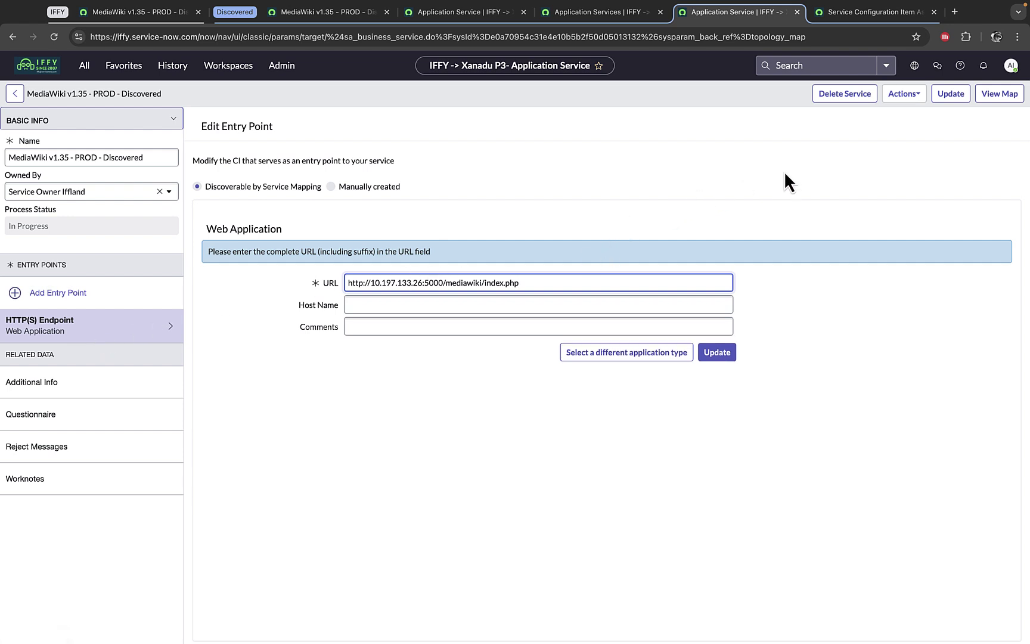
Step: Return to the application service map and inspect the properties of the entry point and the HAProxy node
click(987, 100)
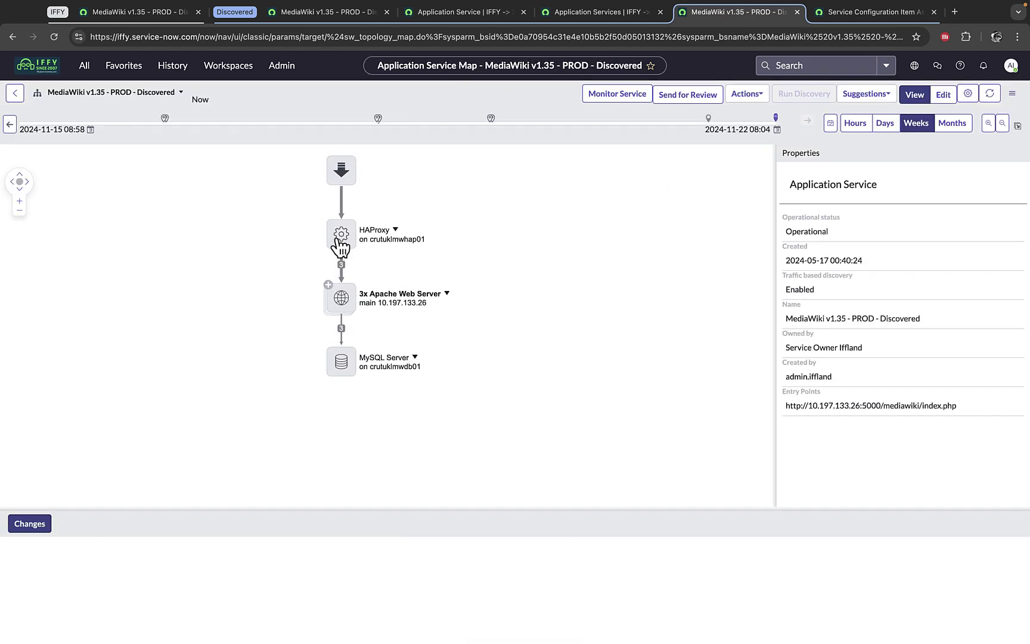
click(341, 174)
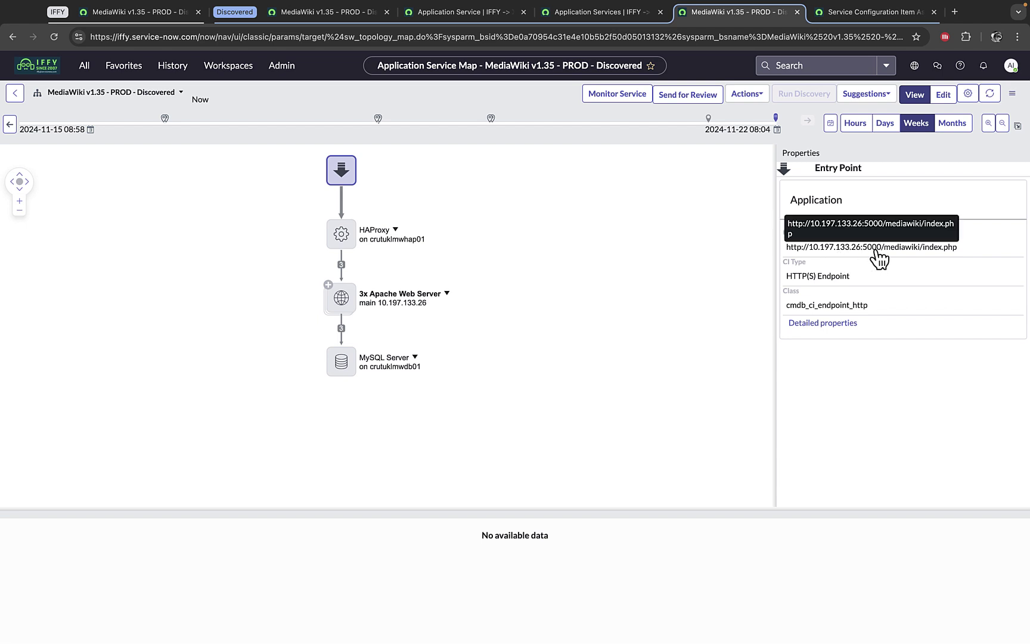
click(341, 238)
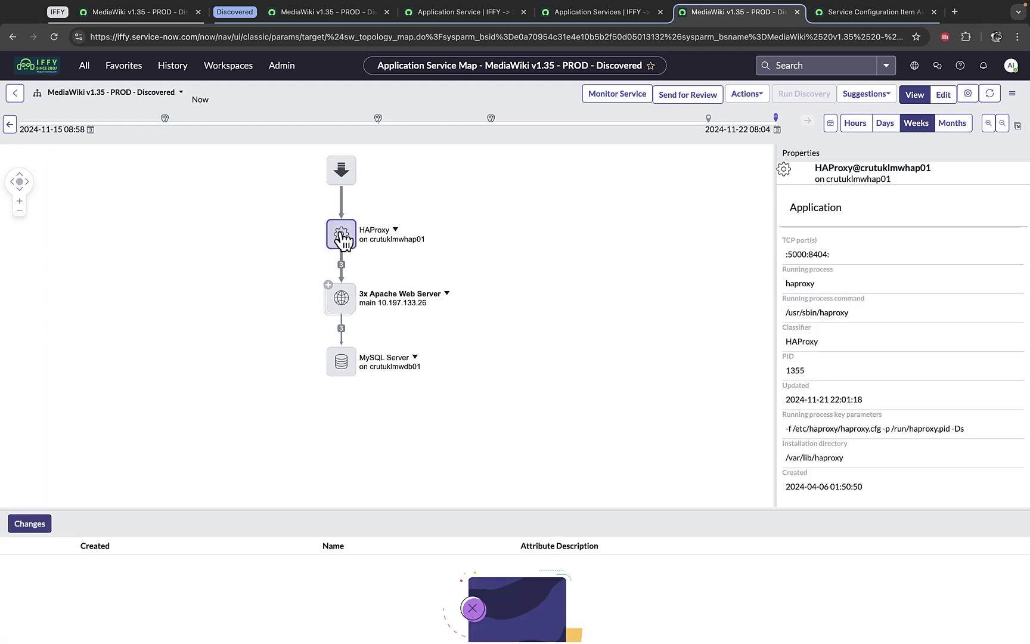
Step: Show the discovery log of the HAProxy node and highlight the endpoint type in its endpoint details
right_click(341, 234)
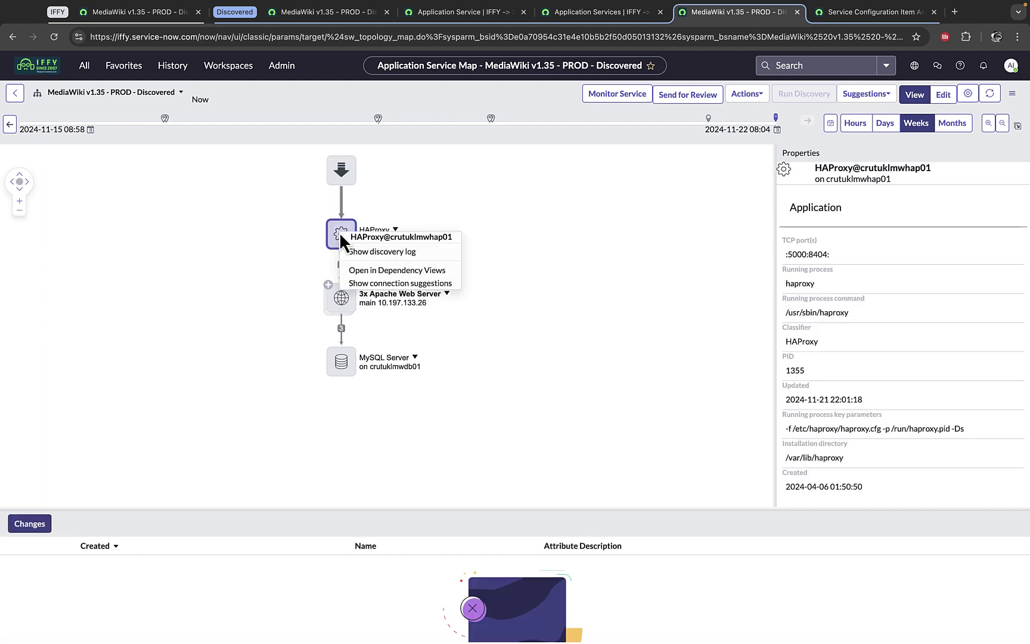
click(360, 254)
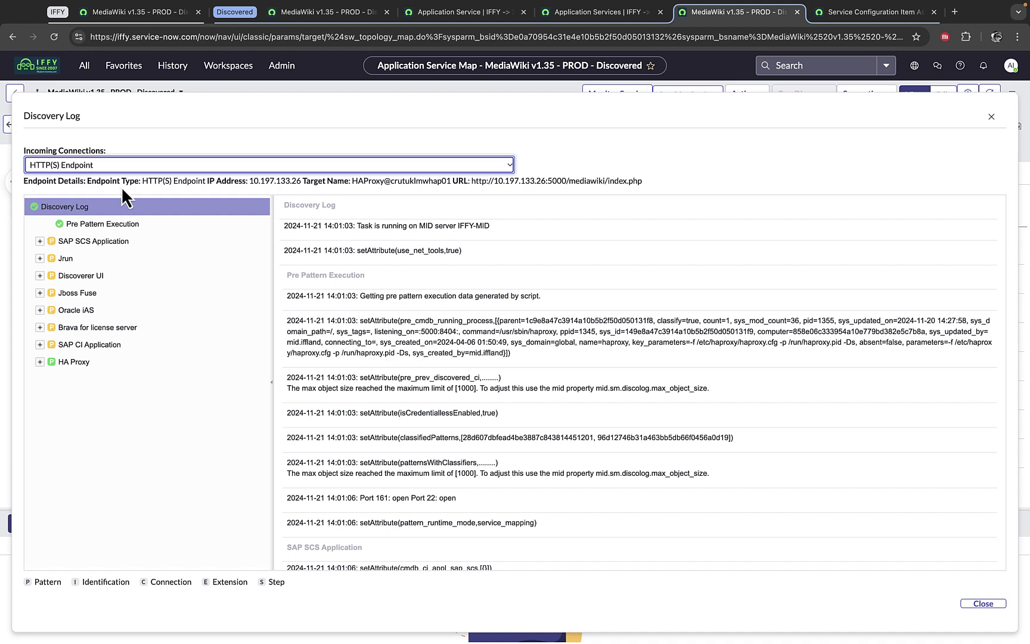
drag(24, 181, 196, 181)
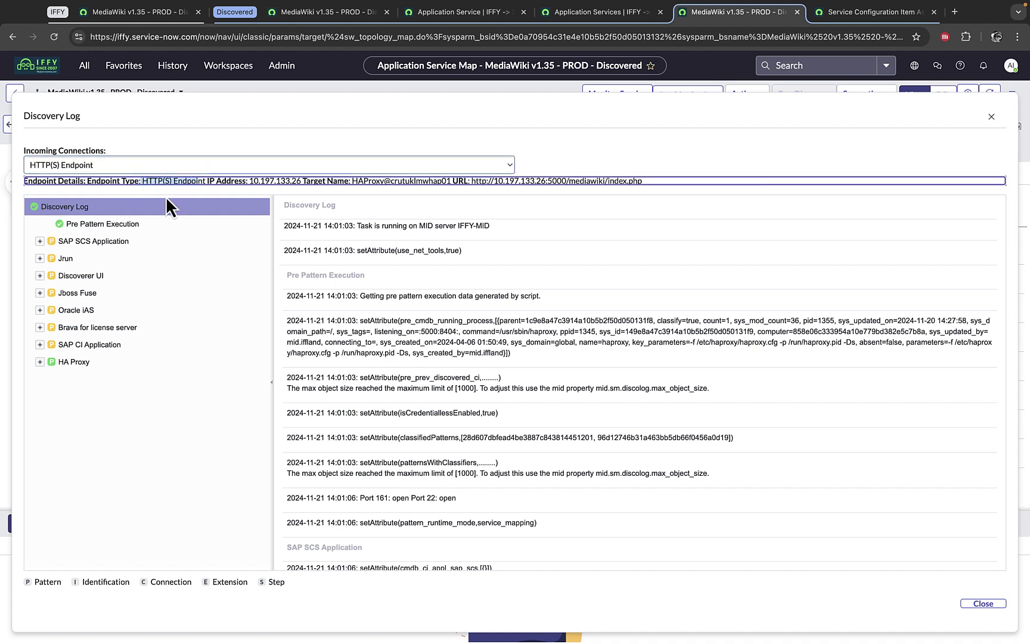
Step: Expand every pattern in the discovery log, from SAP SCS Application through HA Proxy, to review their identification sections
click(40, 241)
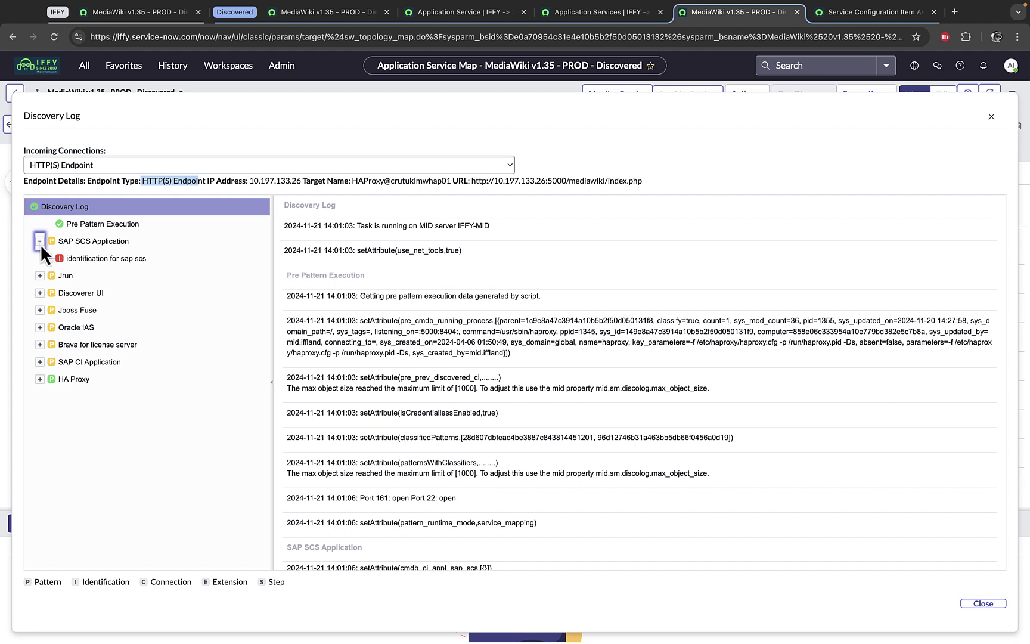
click(39, 275)
click(39, 310)
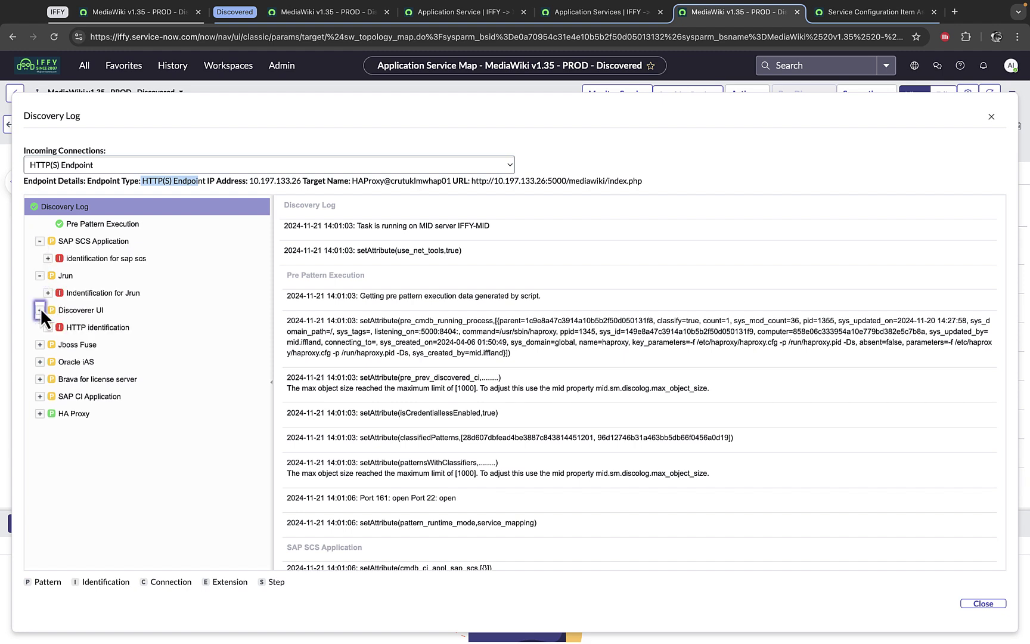
click(40, 345)
click(40, 380)
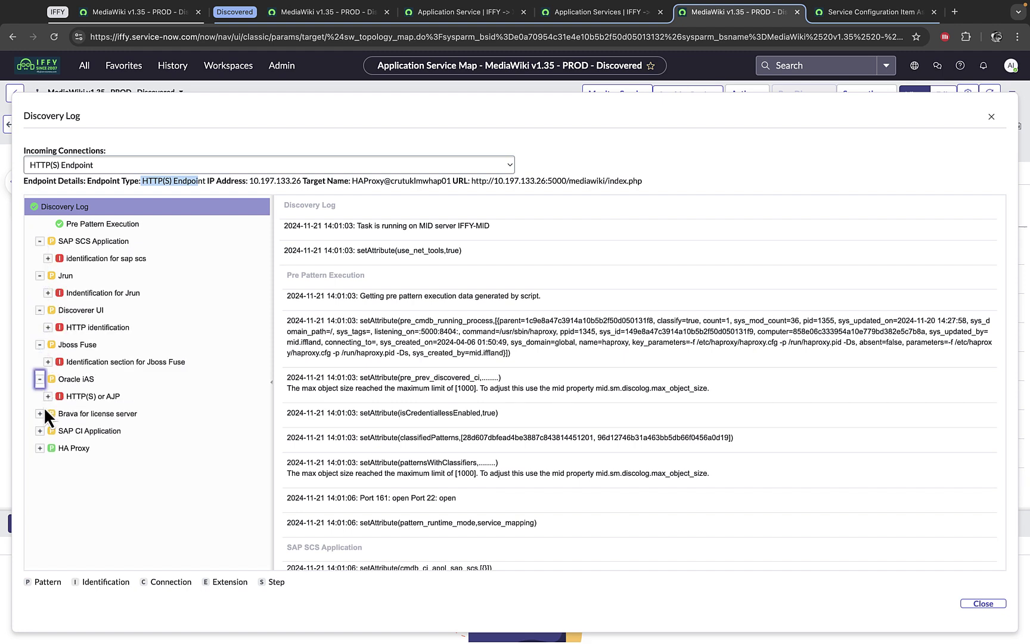
click(40, 414)
click(39, 448)
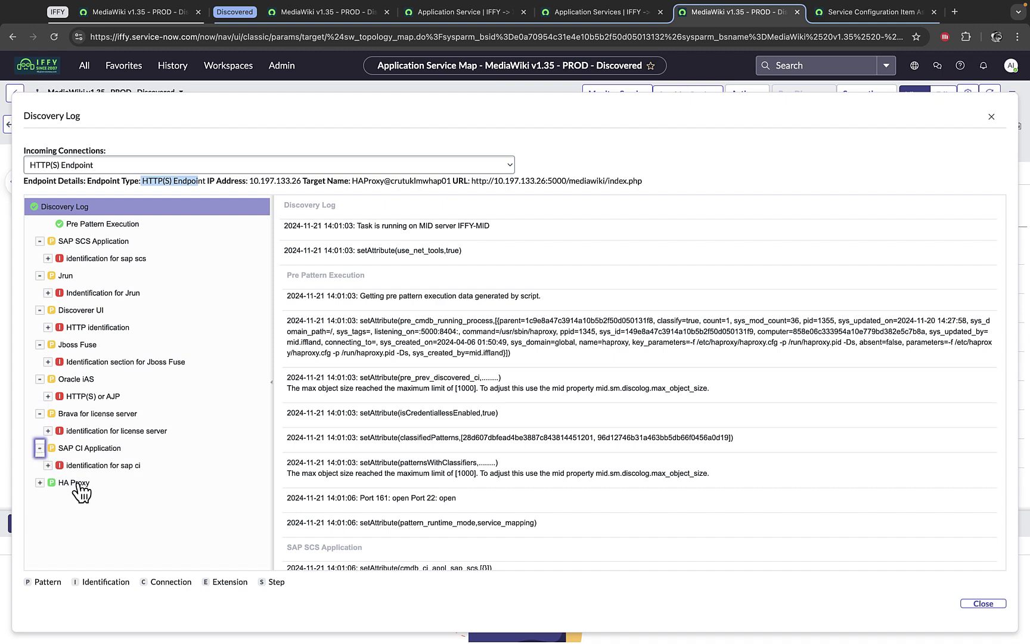
click(39, 482)
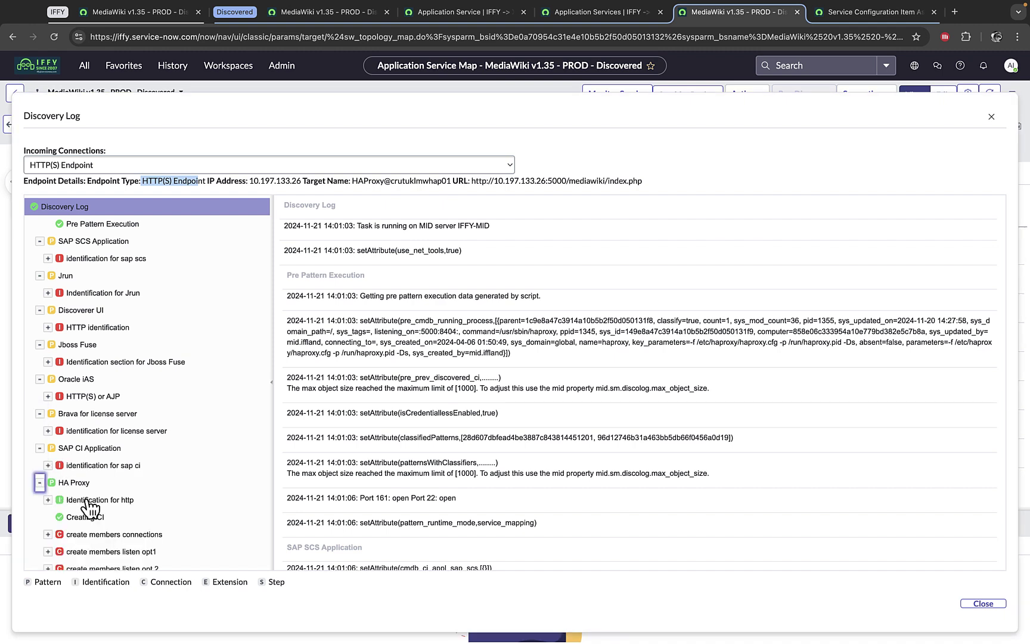
Step: Collapse all patterns in the discovery log except HA Proxy
click(39, 240)
click(39, 258)
click(39, 275)
click(39, 292)
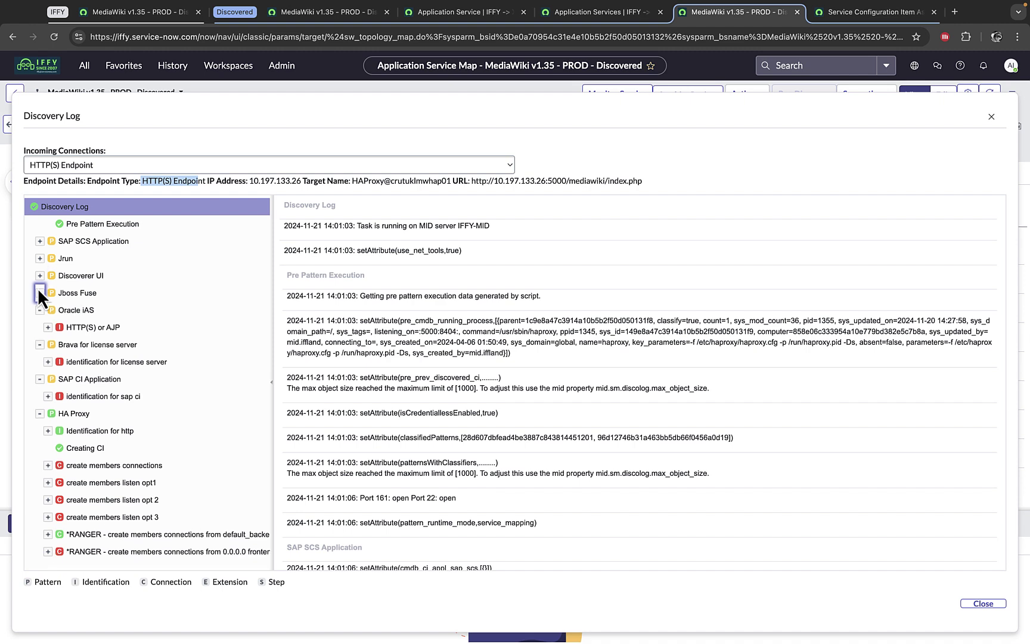
click(39, 293)
click(40, 327)
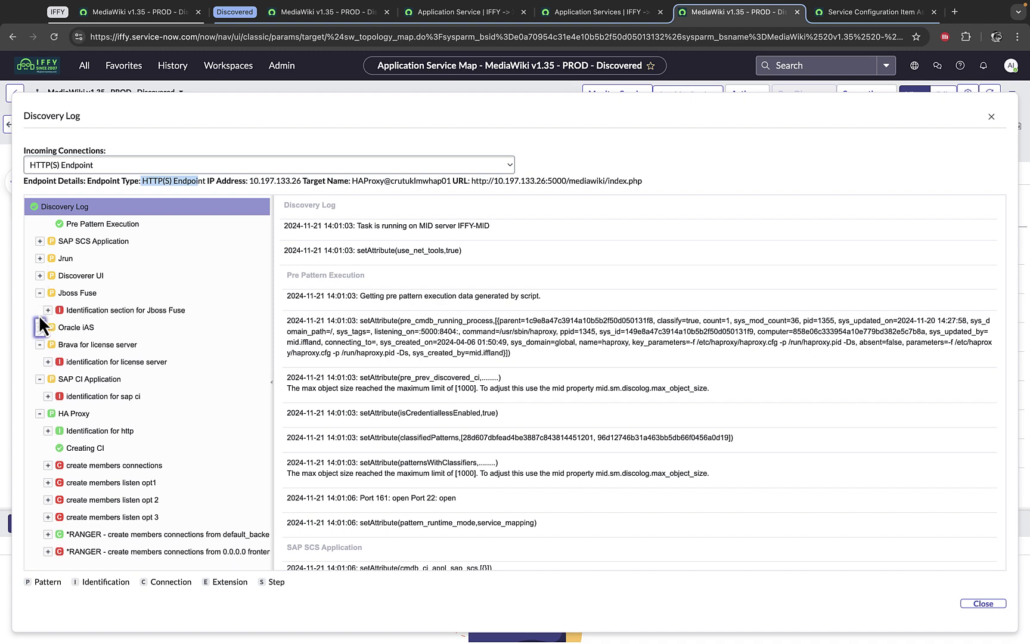
click(39, 293)
click(39, 327)
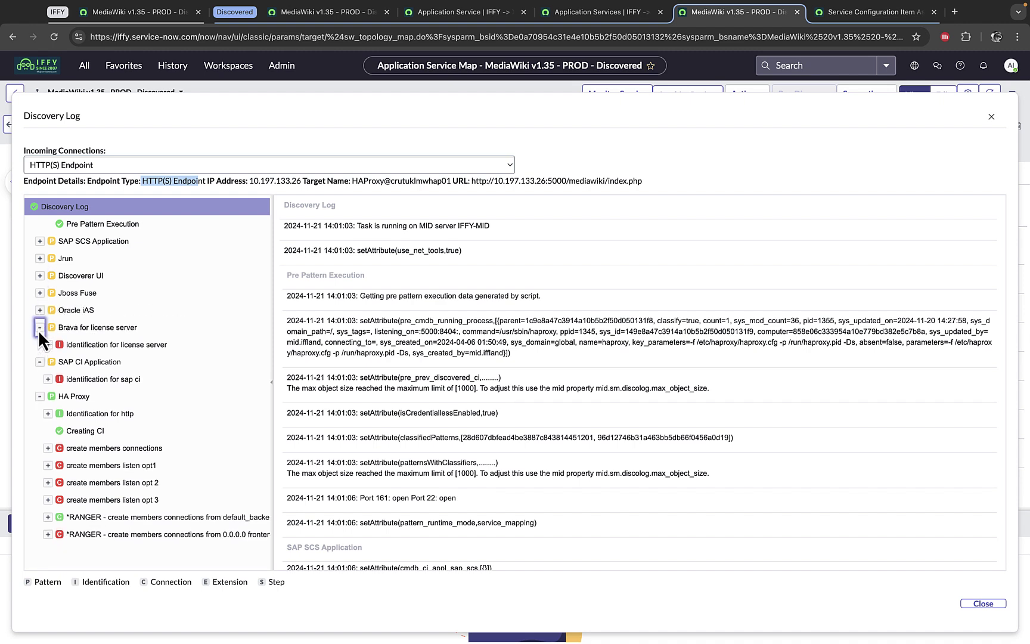
click(39, 344)
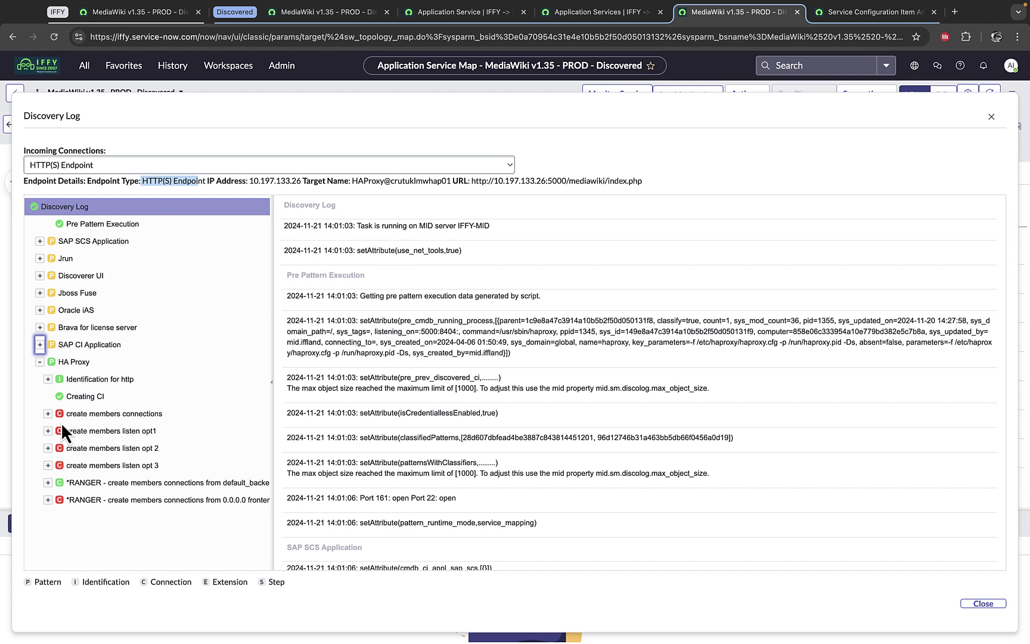
Step: Examine the "9 cc http" step's log in the *RANGER default backend member connections section under HA Proxy, and collapse that section
click(47, 482)
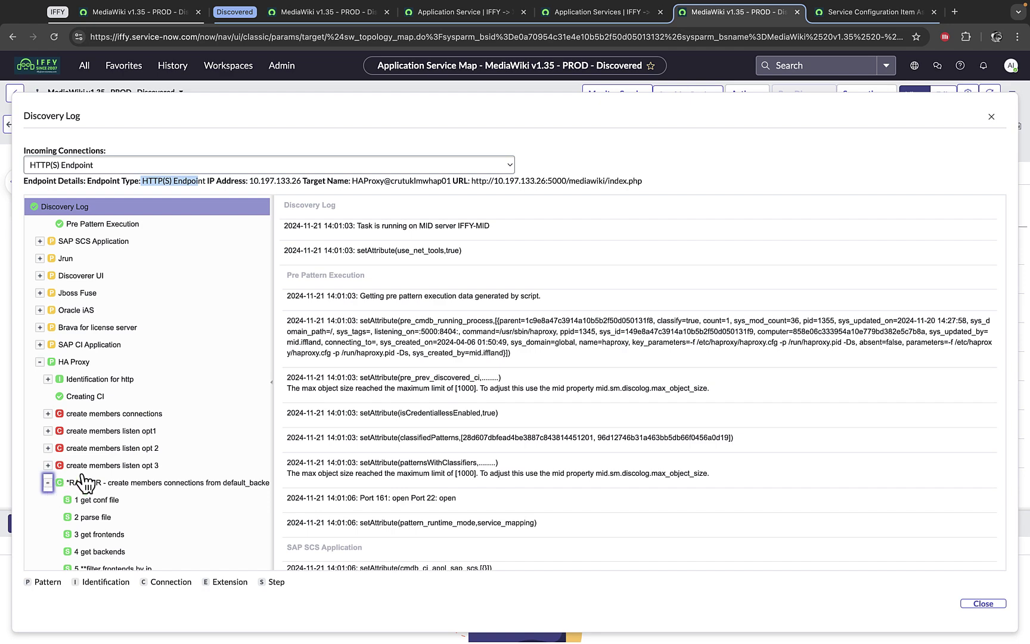
scroll(90, 480, down, 3)
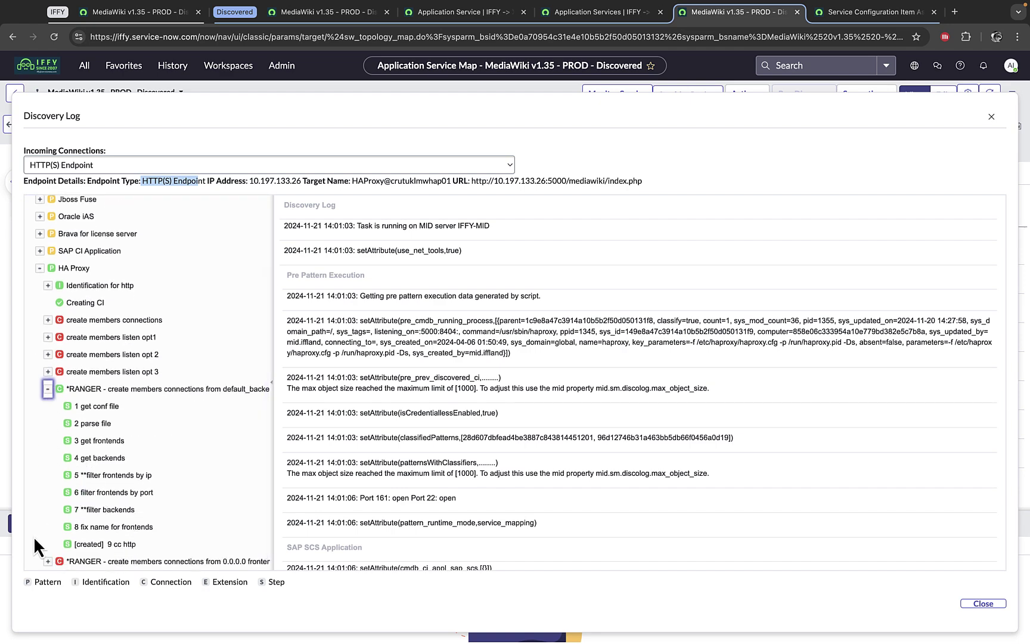
click(91, 545)
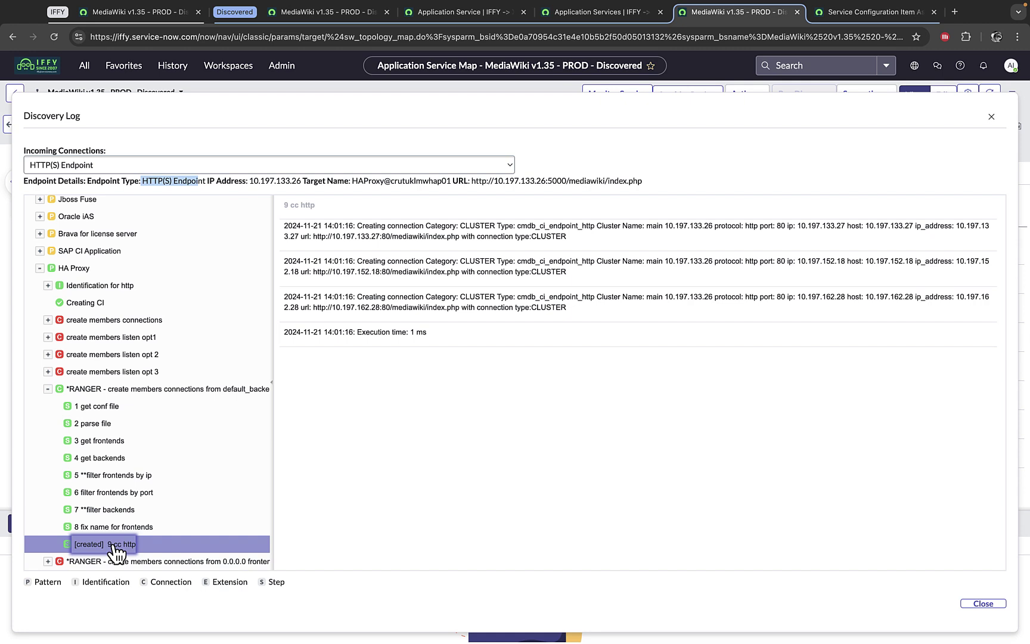
click(48, 388)
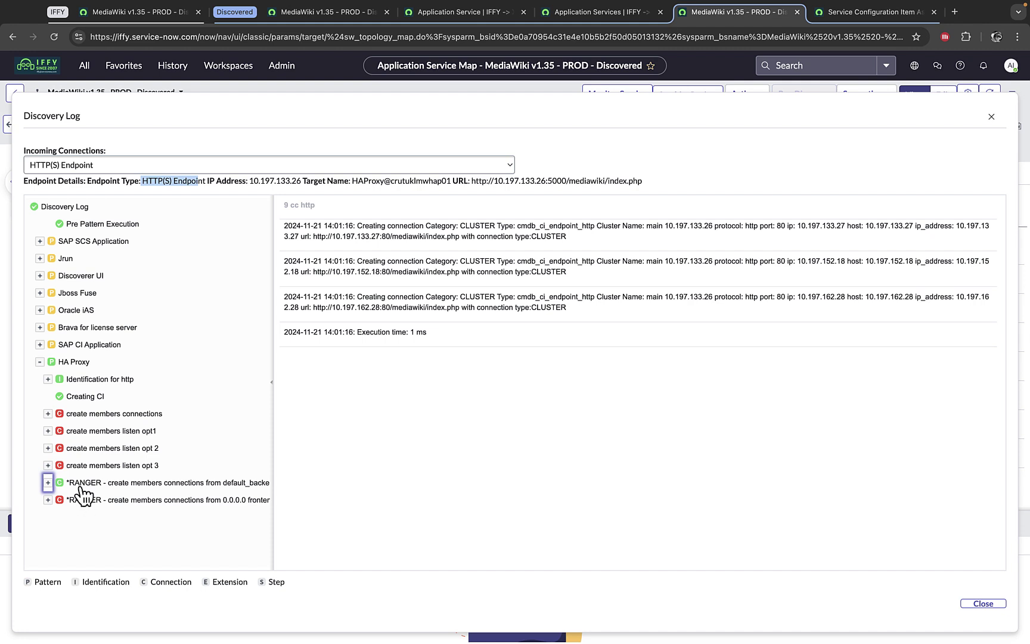
Step: Show the "2 normalize conf file structure" log under create members connections and highlight the "*:5000 default_backend app" part of the frontend main line
click(47, 414)
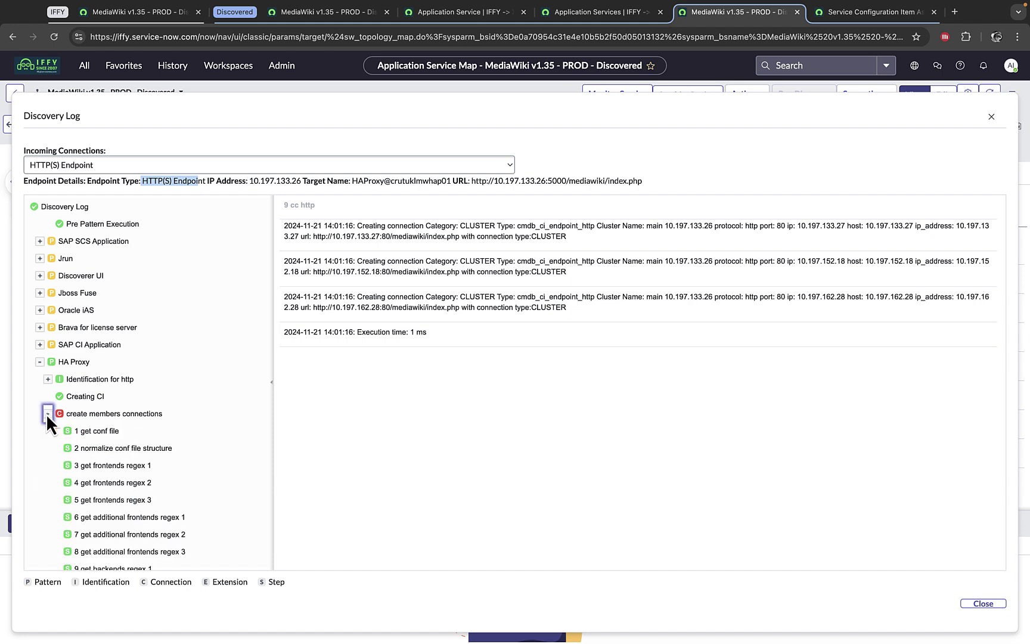
click(108, 450)
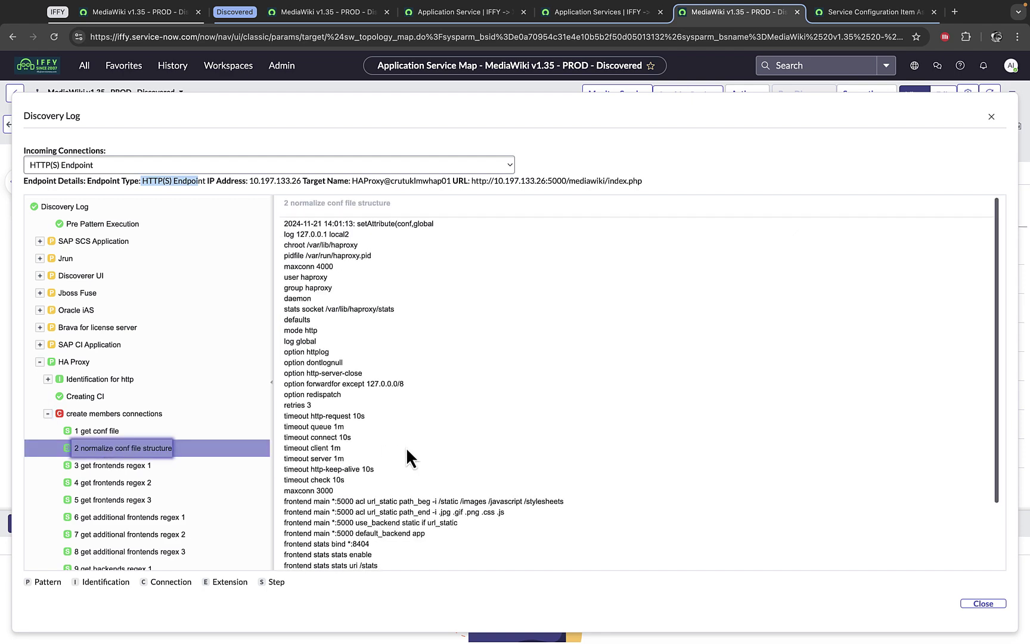
scroll(406, 447, down, 3)
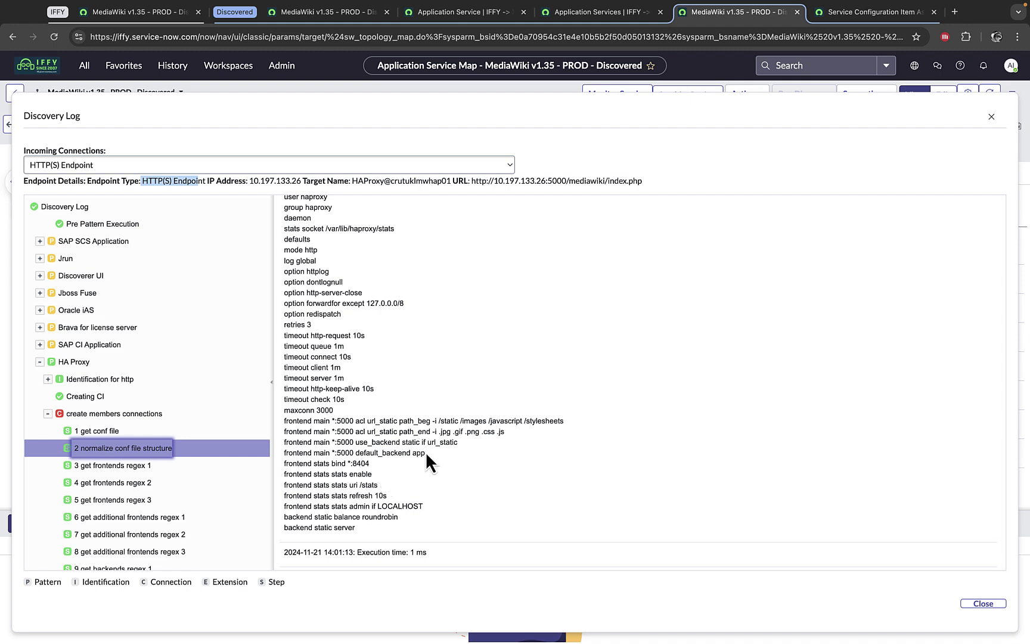
drag(425, 451, 279, 457)
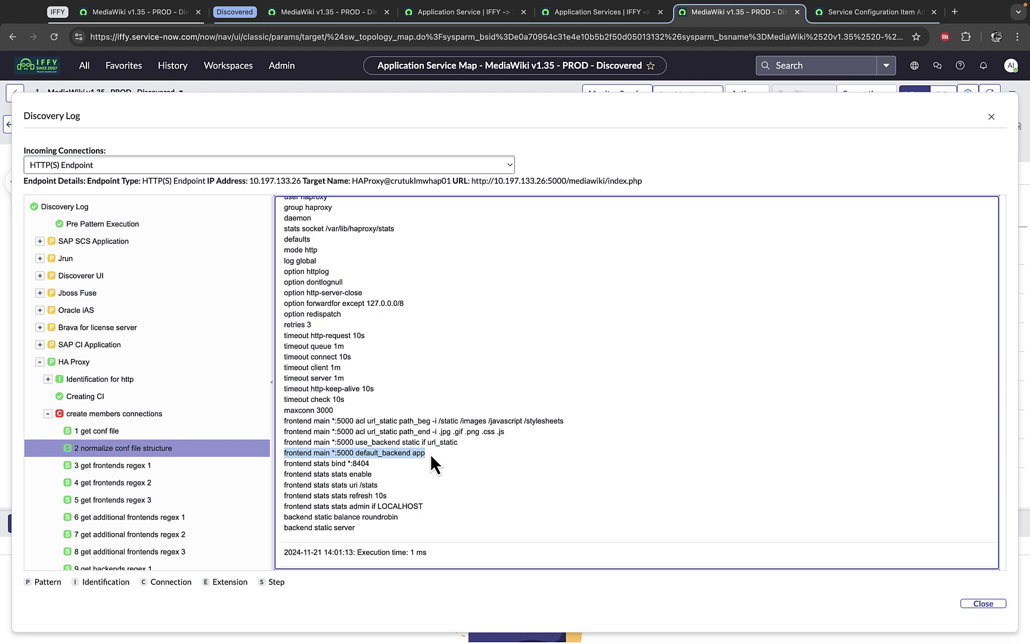
click(320, 455)
drag(332, 453, 427, 453)
Step: Show the "3 get frontends regex 1" log under create members connections and highlight the frontend's name attribute
scroll(148, 537, down, 5)
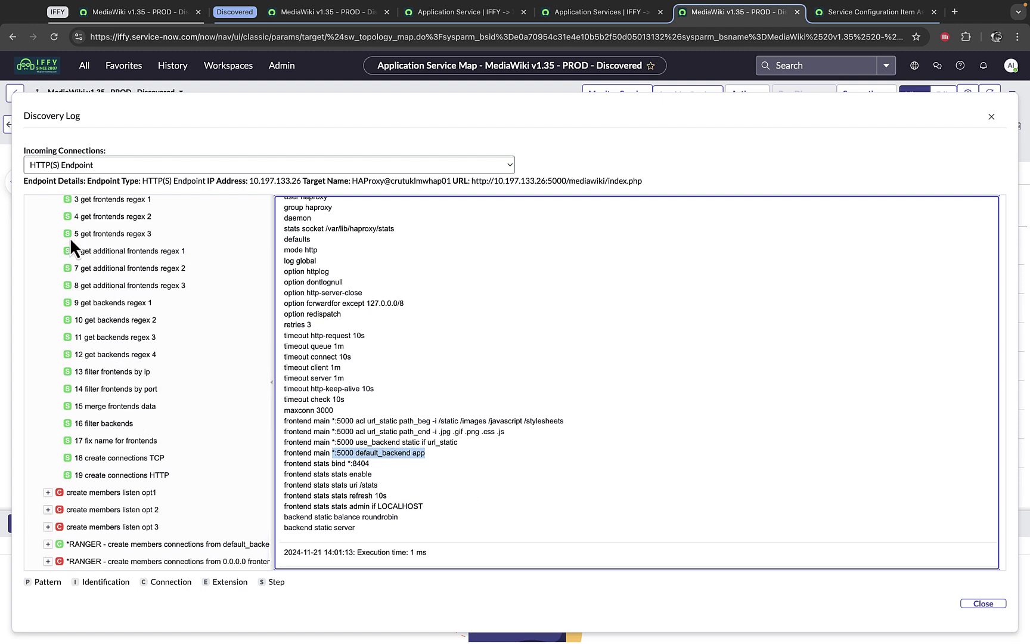
scroll(110, 233, up, 1)
click(115, 224)
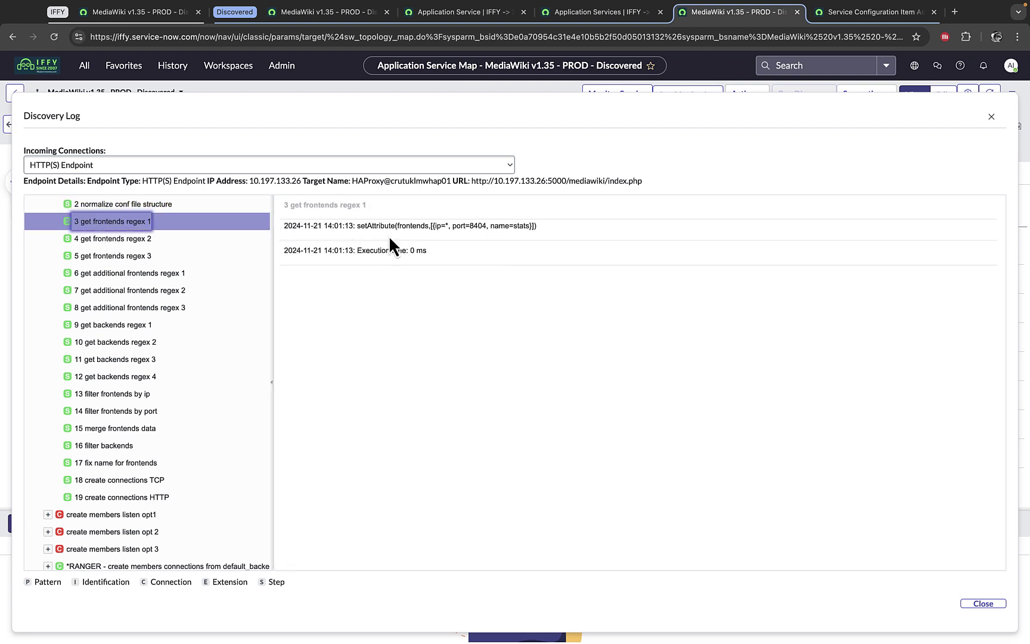
click(496, 227)
drag(495, 227, 536, 226)
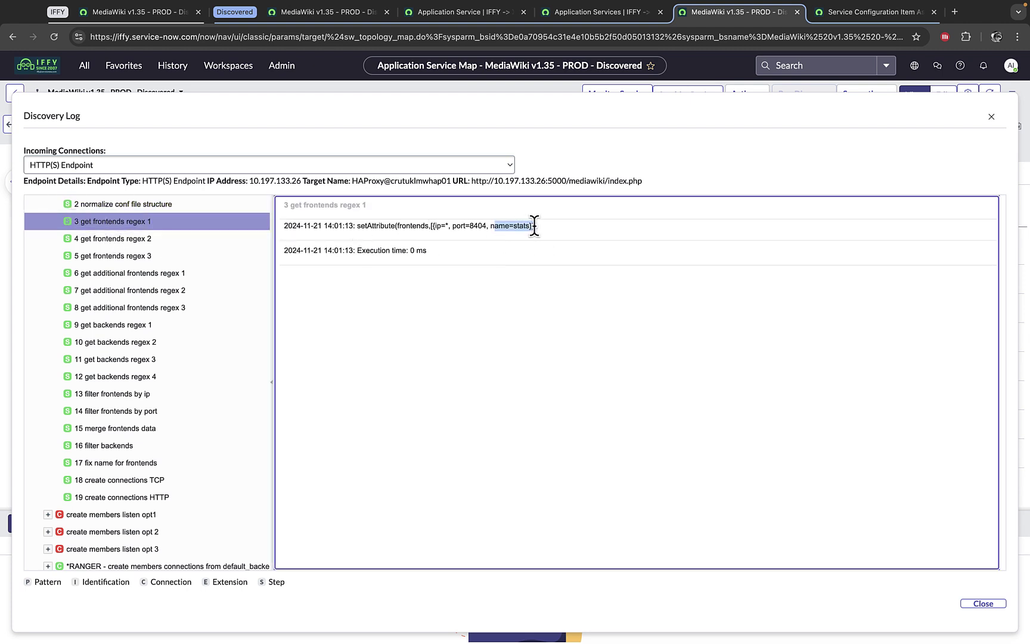
Step: Return to the "2 normalize conf file structure" log and highlight "backend app" in the frontend main line
click(111, 205)
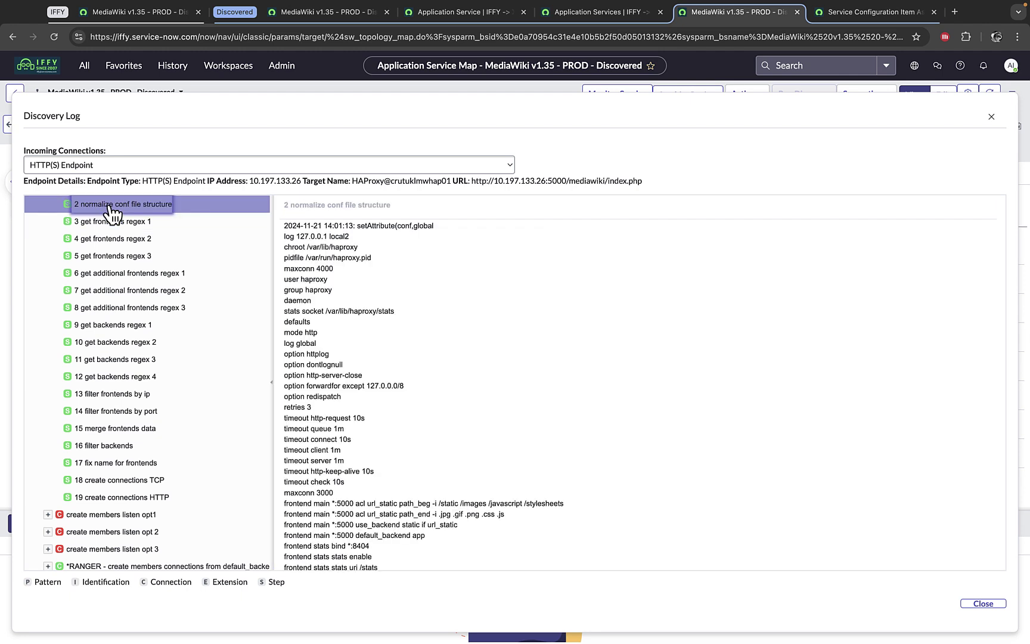
click(386, 535)
drag(386, 535, 426, 536)
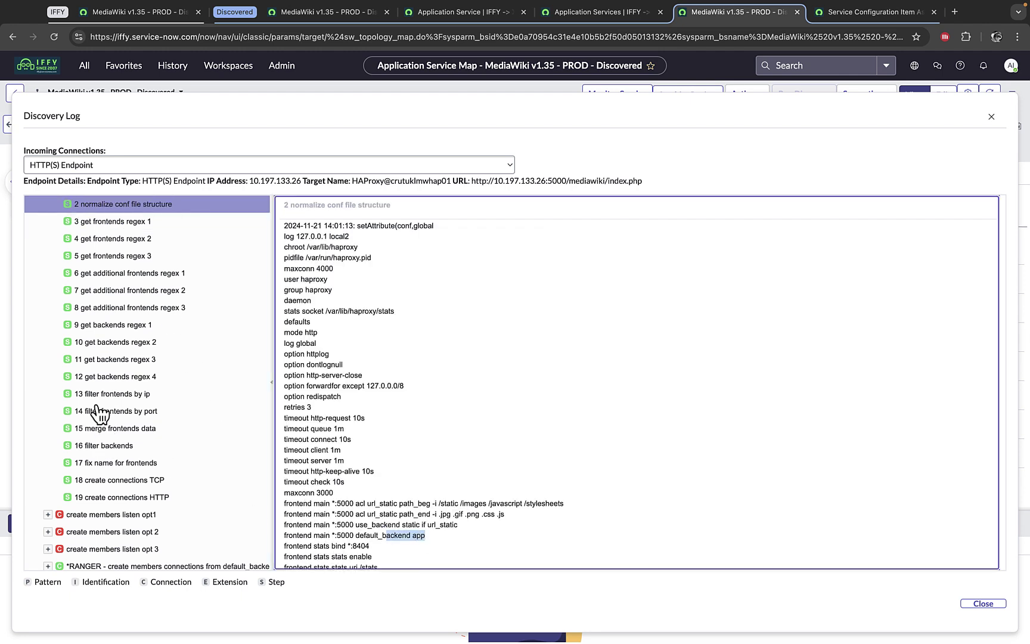
Step: Highlight the static and app backend names in the "10 get backends regex 2" log, and collapse the create members connections section
click(98, 343)
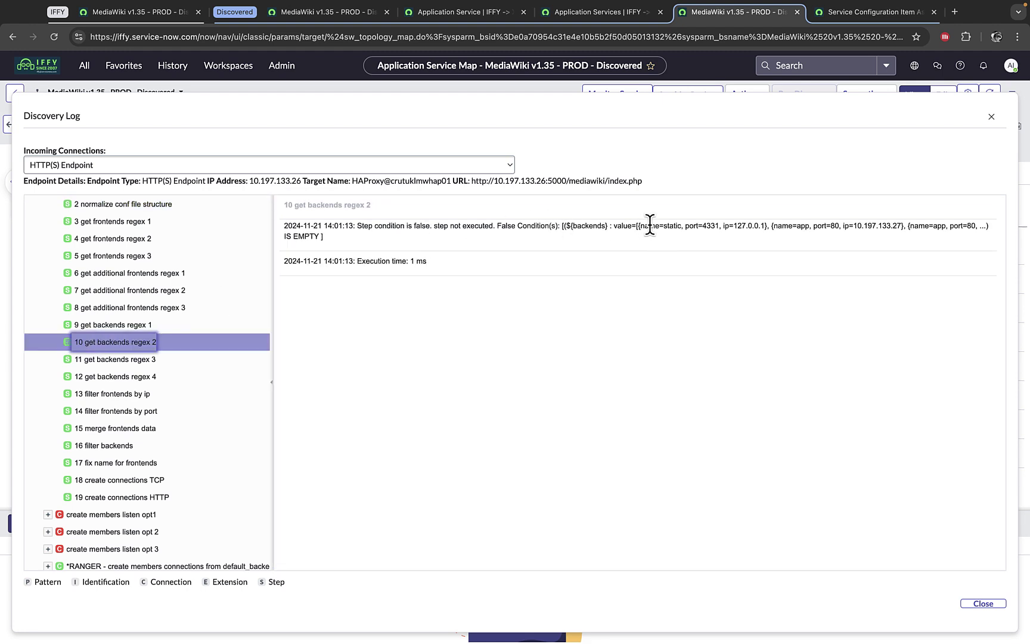
drag(641, 225, 674, 225)
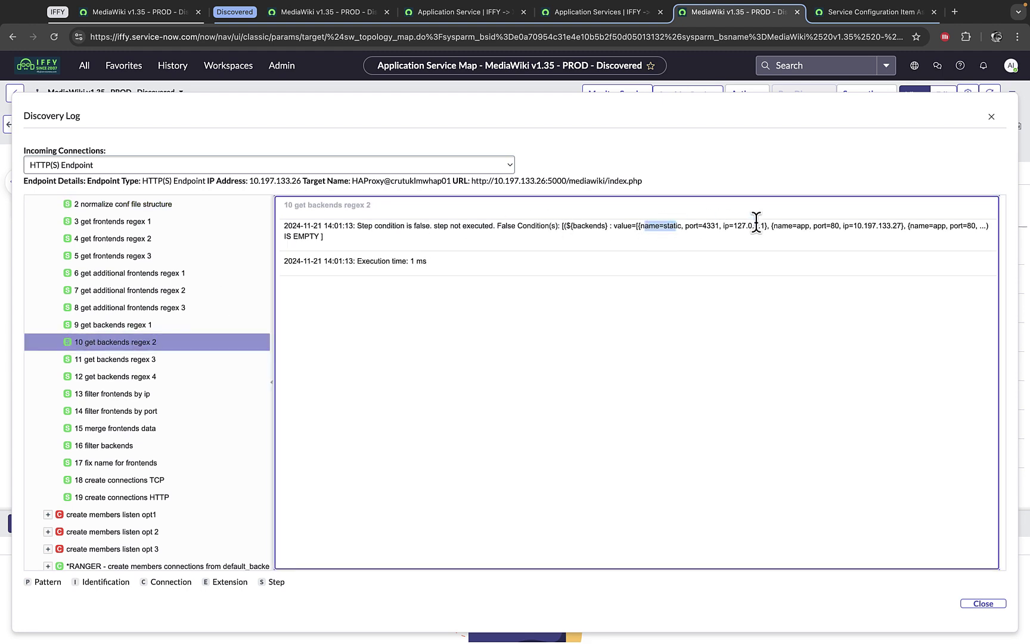
drag(776, 225, 809, 226)
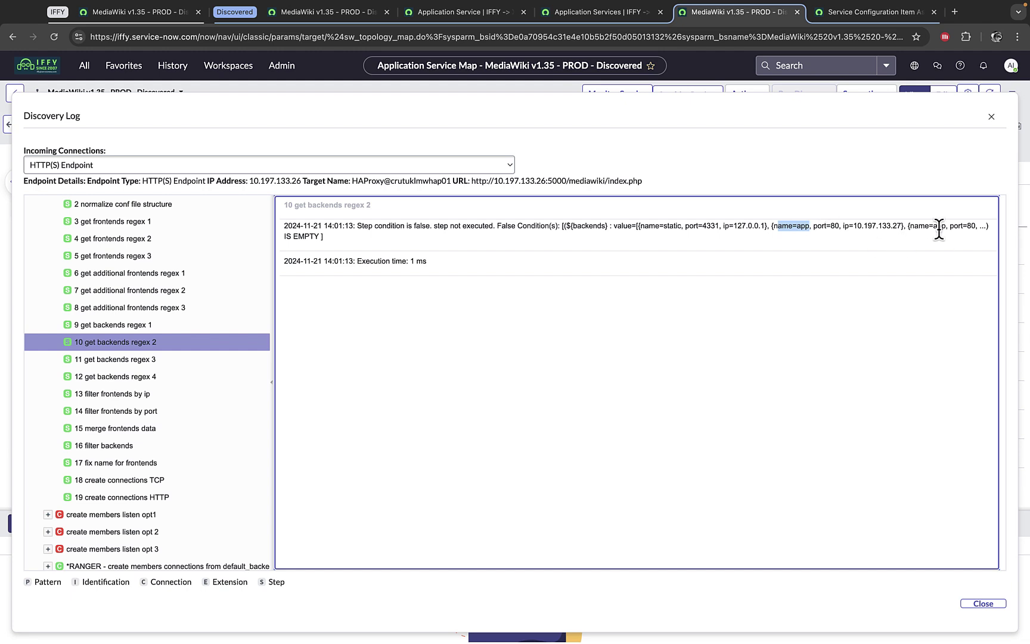
drag(924, 227, 948, 226)
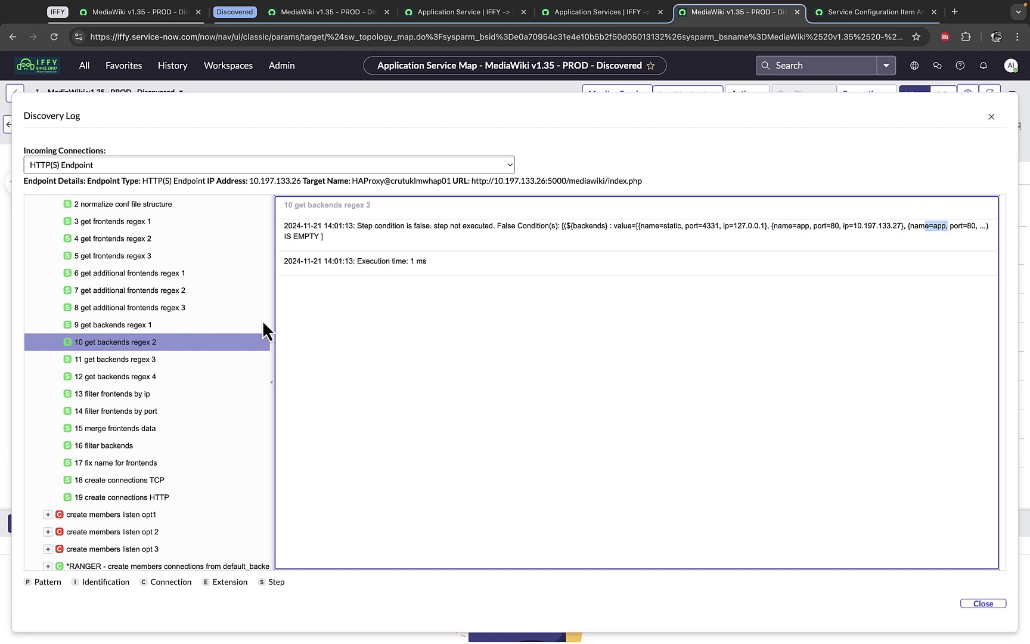
scroll(78, 245, up, 3)
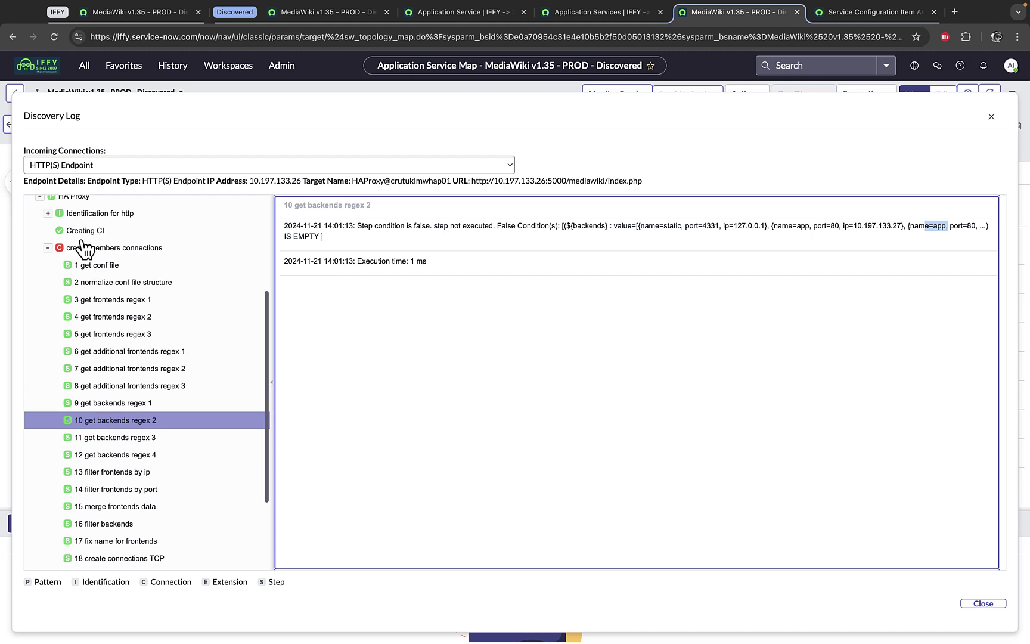
click(48, 247)
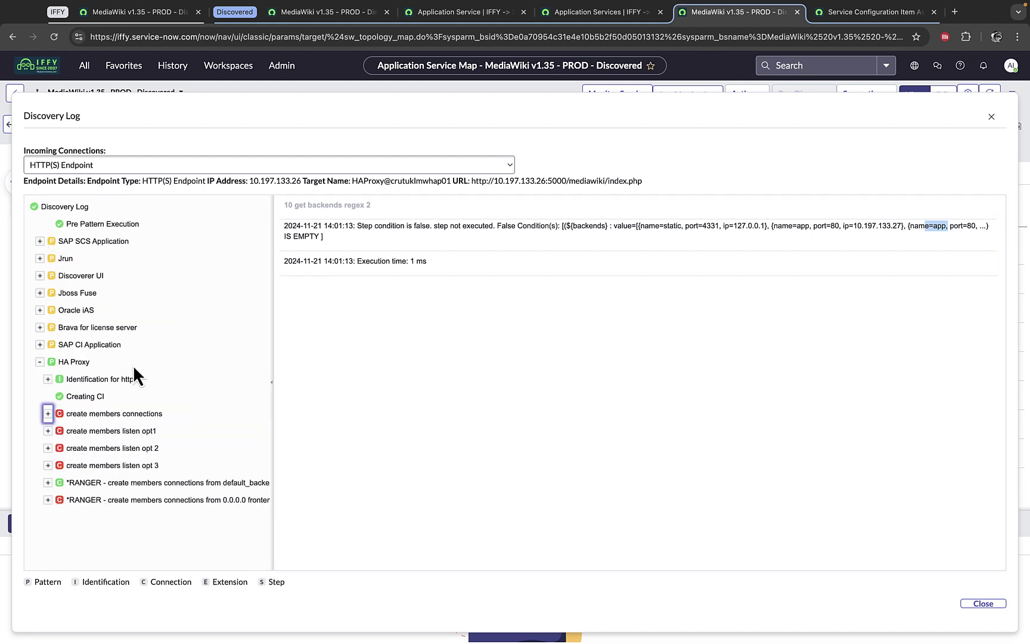
Step: Expand the *RANGER default_backend connections section and highlight the backend value in its "3 get frontends" log
click(47, 482)
scroll(113, 455, down, 1)
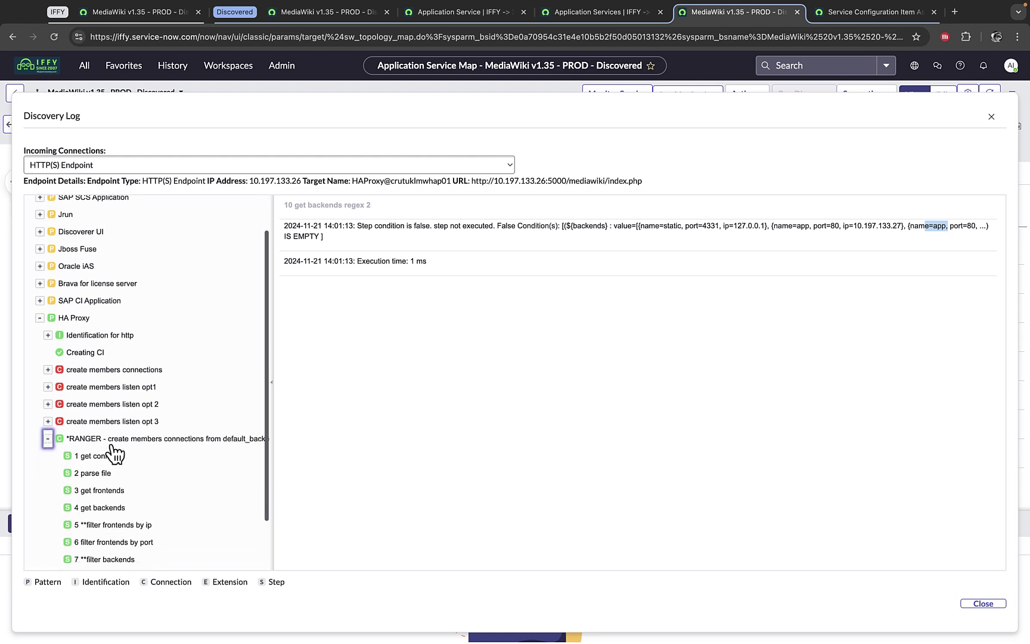
scroll(113, 455, down, 1)
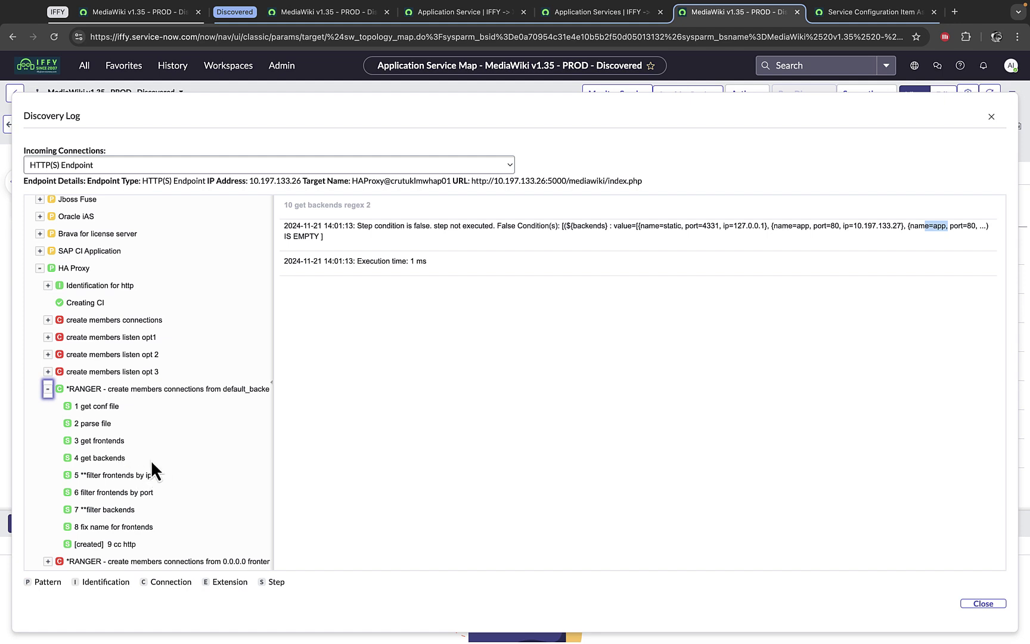
click(100, 440)
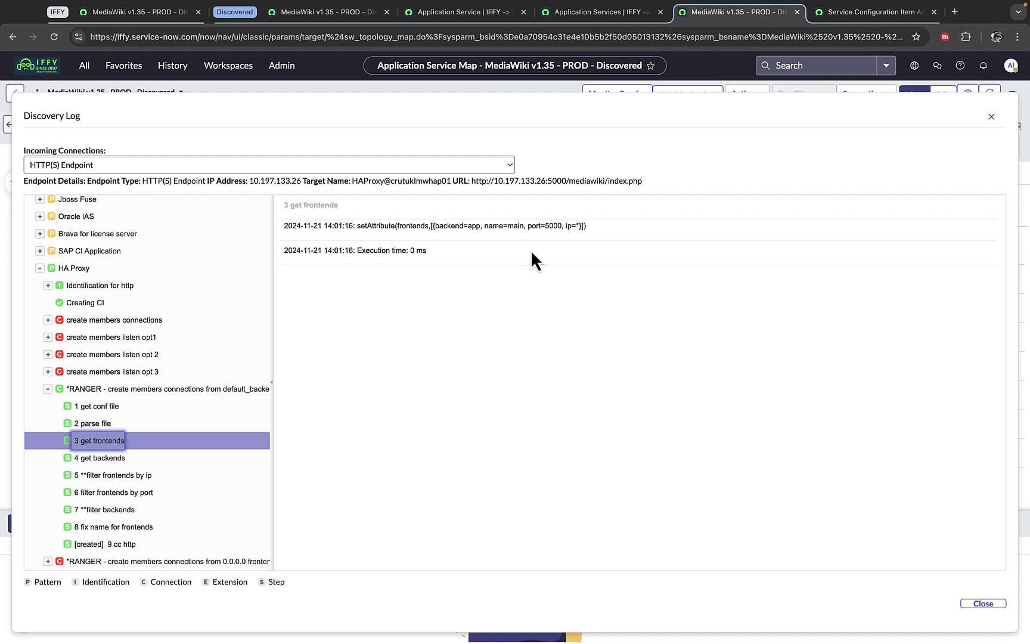
drag(464, 226, 481, 225)
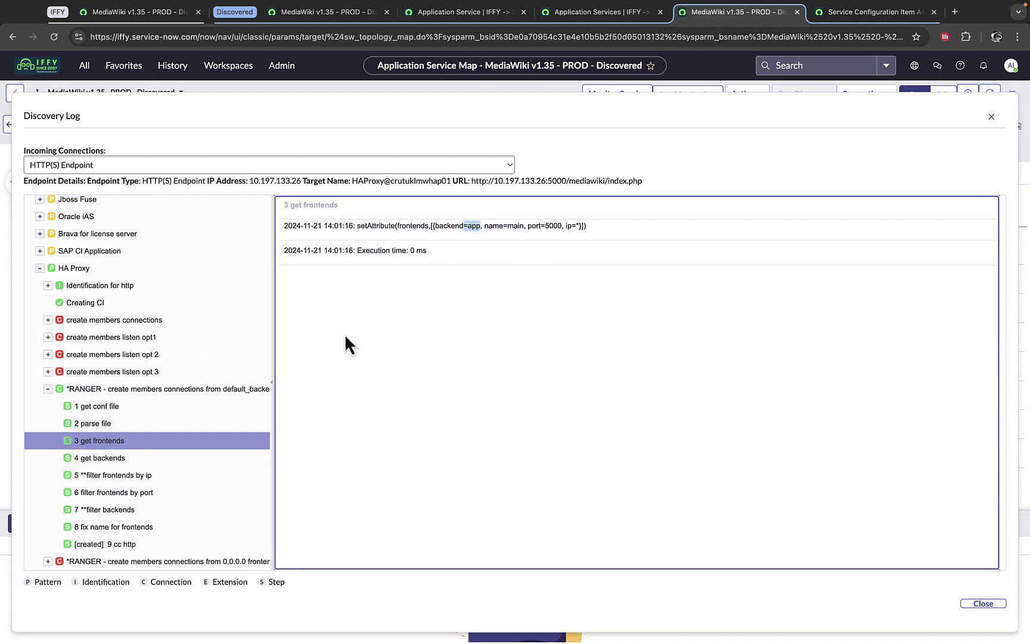
click(451, 225)
Step: Review the "4 get backends" log and highlight app server entries in the "7 **filter backends" log
click(103, 458)
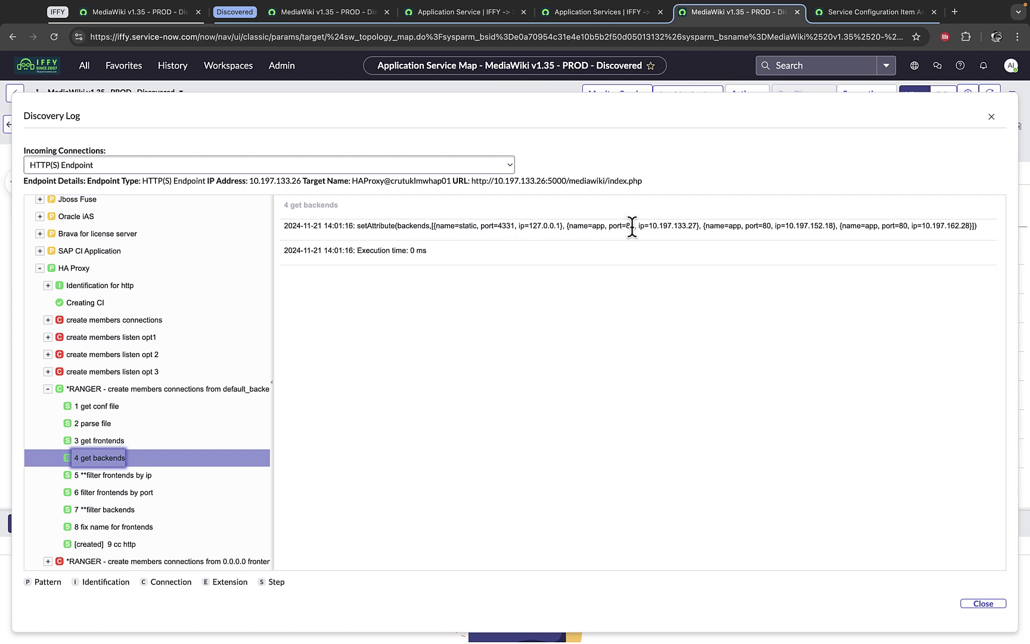
click(123, 510)
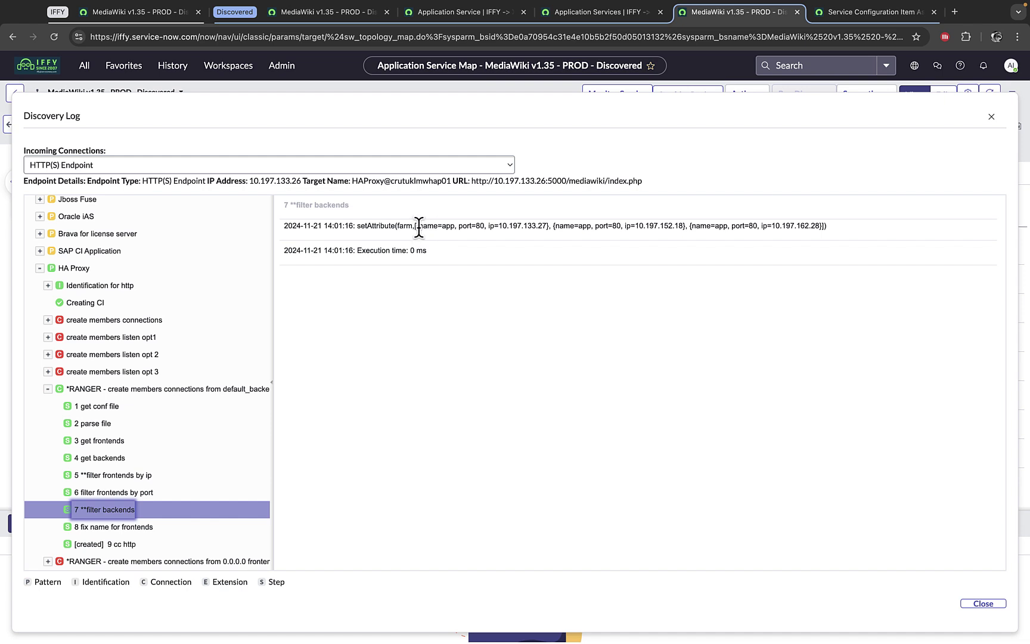
drag(427, 226, 454, 227)
drag(555, 227, 672, 228)
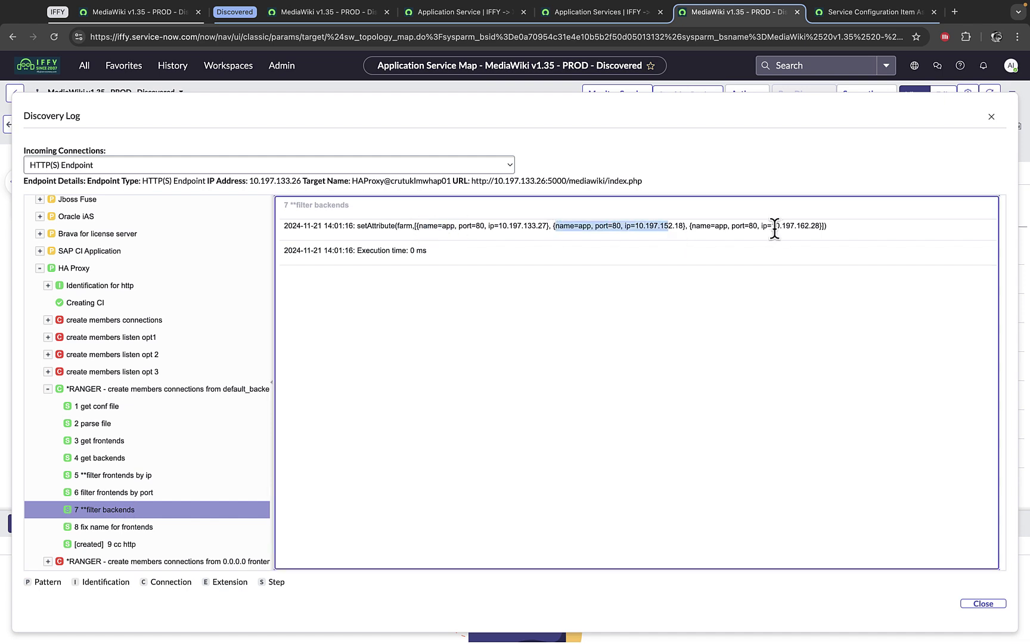
Step: Review the "8 fix name for frontends" and "9 cc http" logs, and collapse the *RANGER default_backend section
click(124, 531)
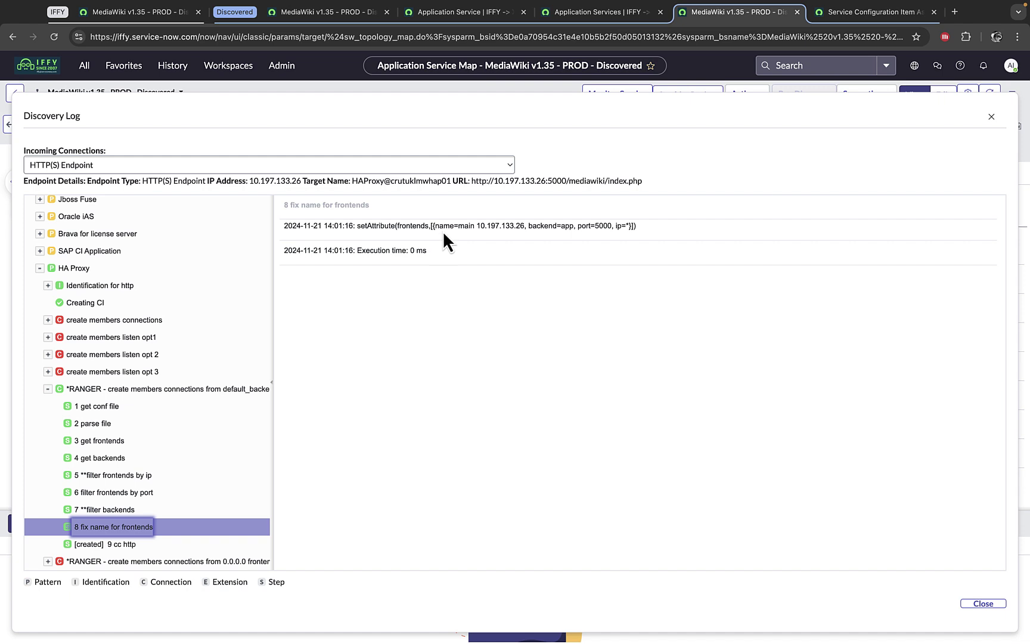
click(102, 546)
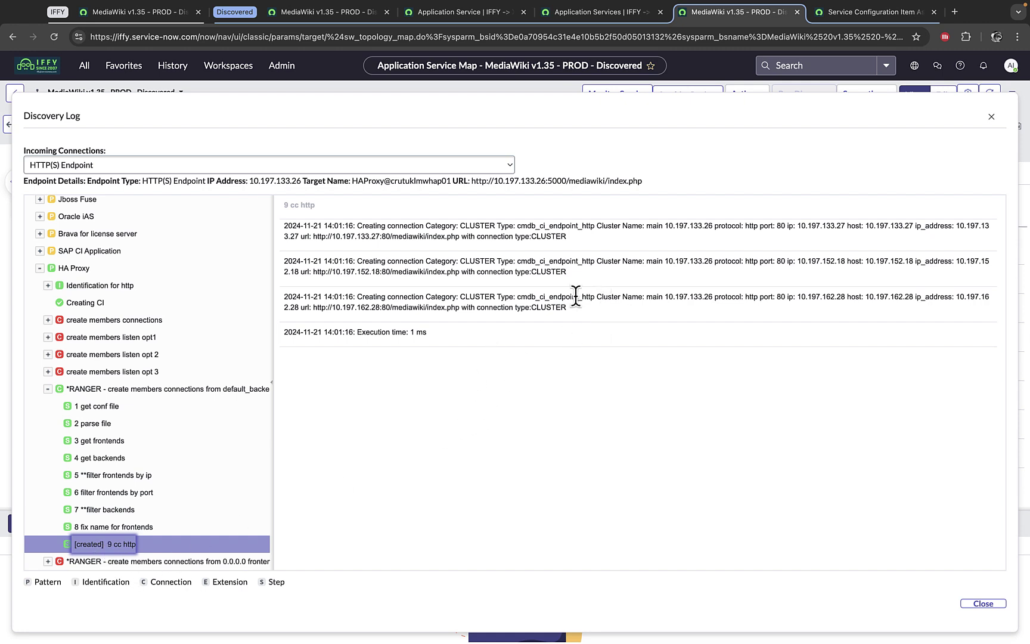
click(46, 389)
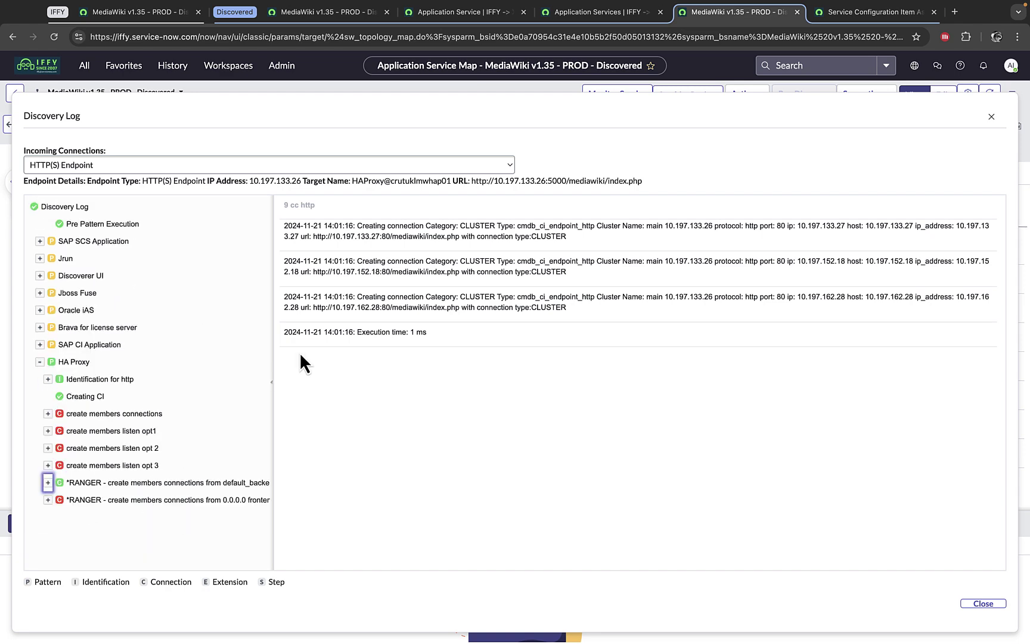
Step: Close the HAProxy discovery log and expand the application cluster below HAProxy on the map, centred in view
click(992, 117)
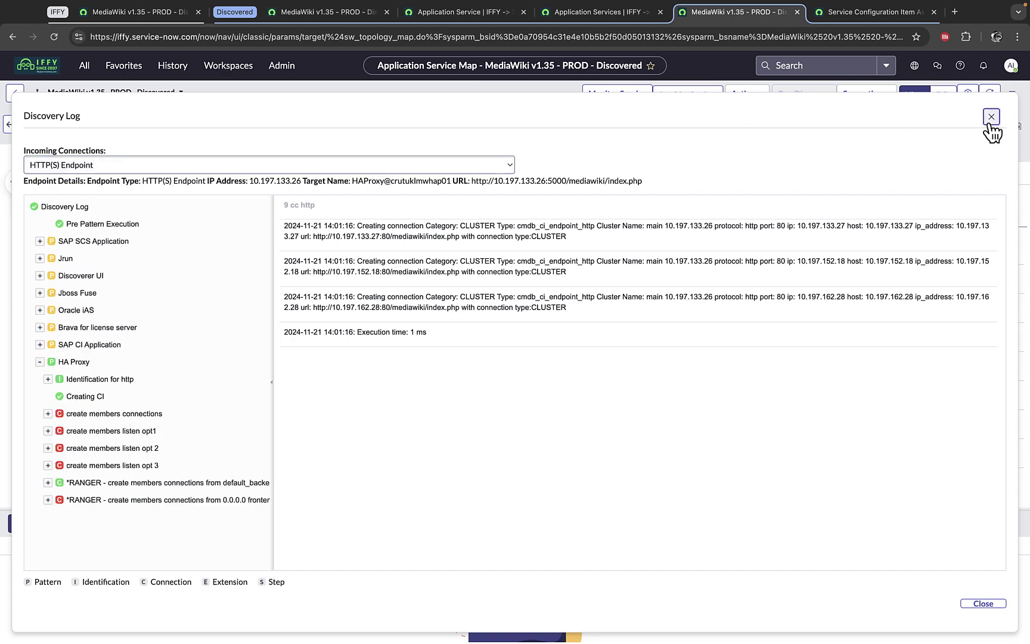
click(330, 287)
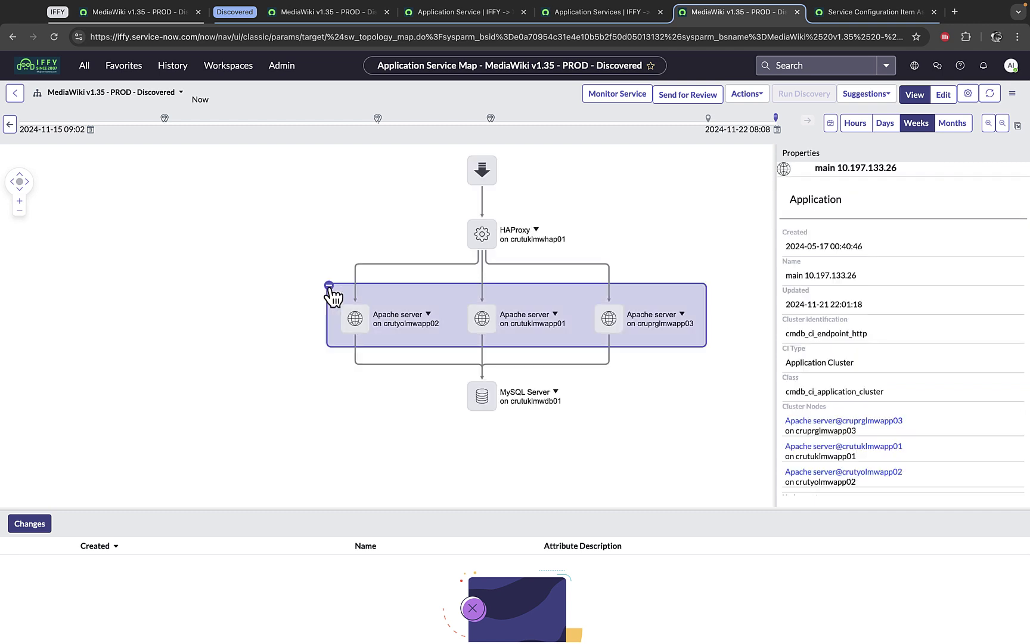
click(20, 182)
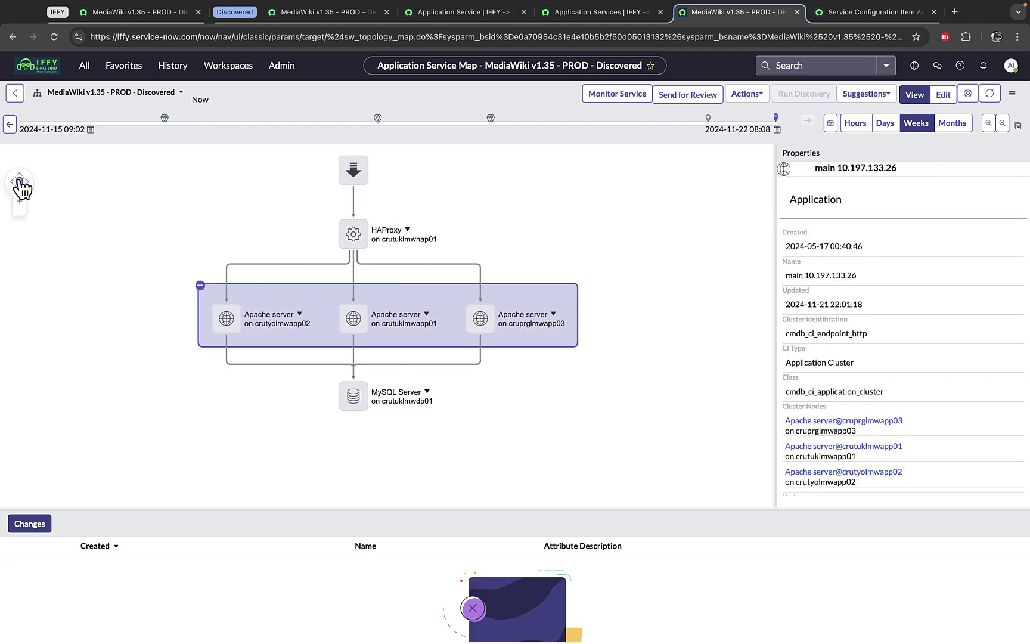
Step: Show the discovery log of the Apache server on crutyolmwapp02
click(227, 320)
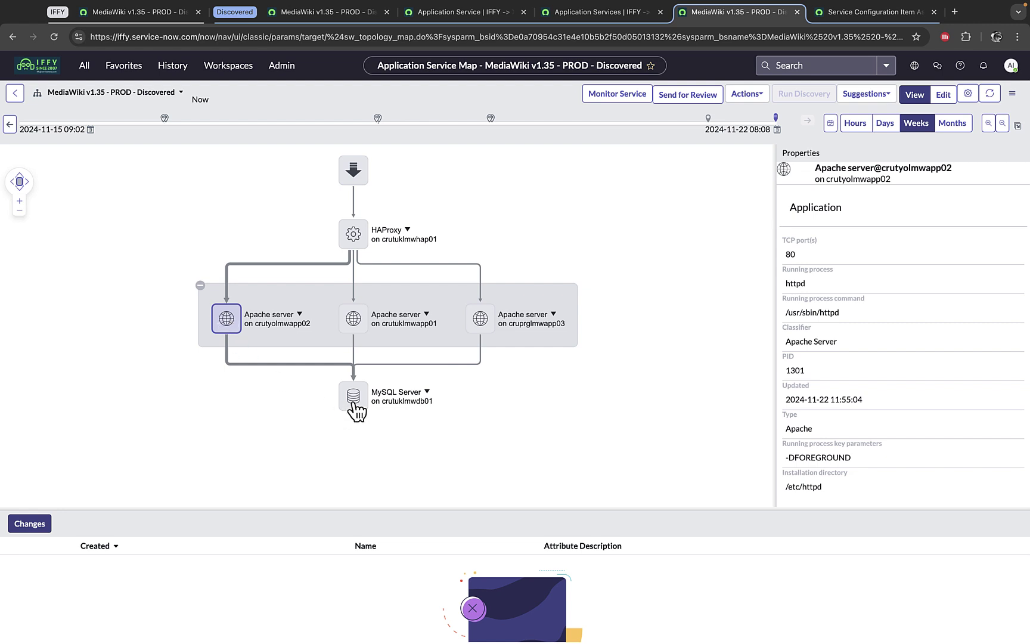
right_click(224, 325)
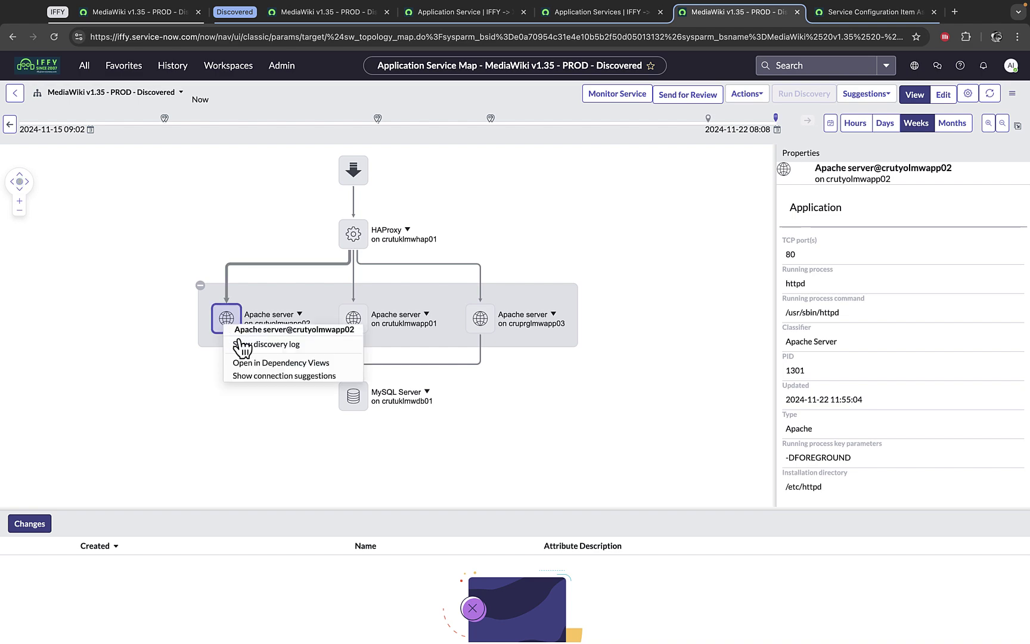
click(241, 345)
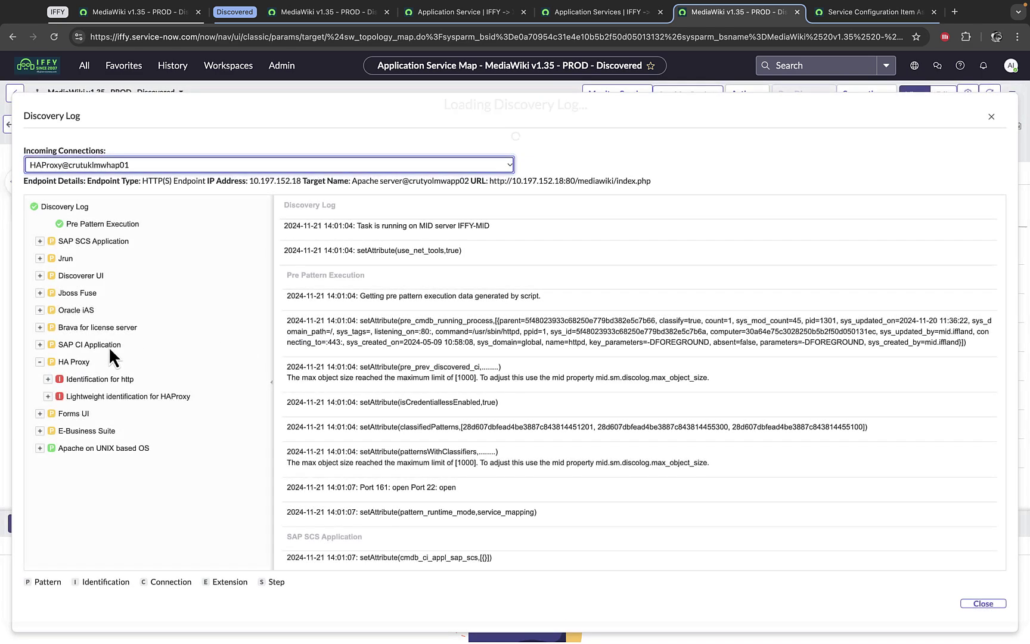
Step: Show the "1 Check if Service Mapping" log in the RANGER - PHP Application - MediaWiki extension under Apache on UNIX based OS
click(38, 448)
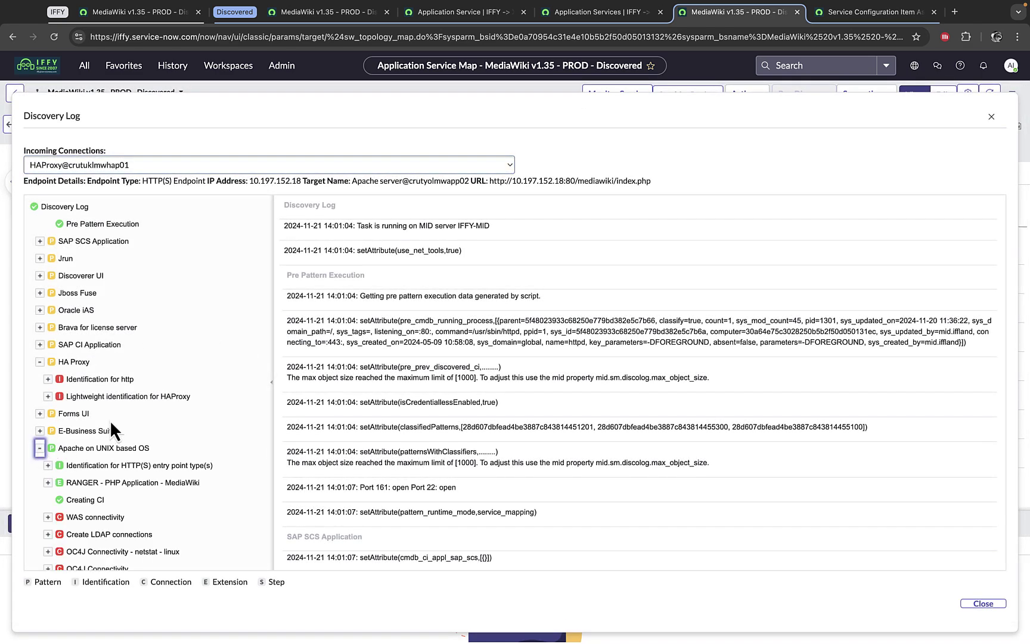
scroll(120, 412, down, 3)
scroll(105, 417, down, 1)
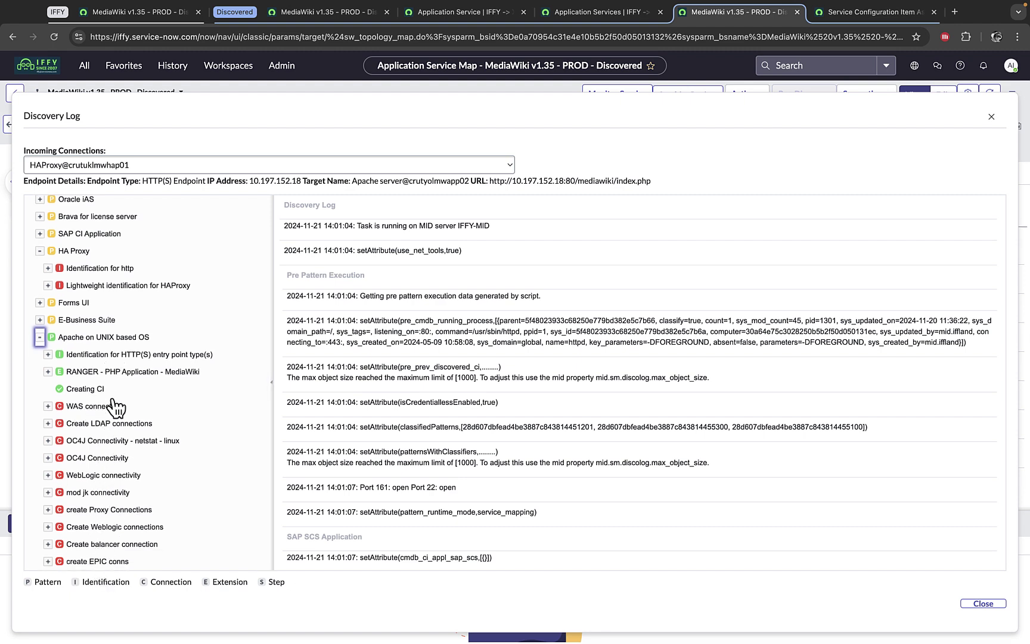
click(47, 372)
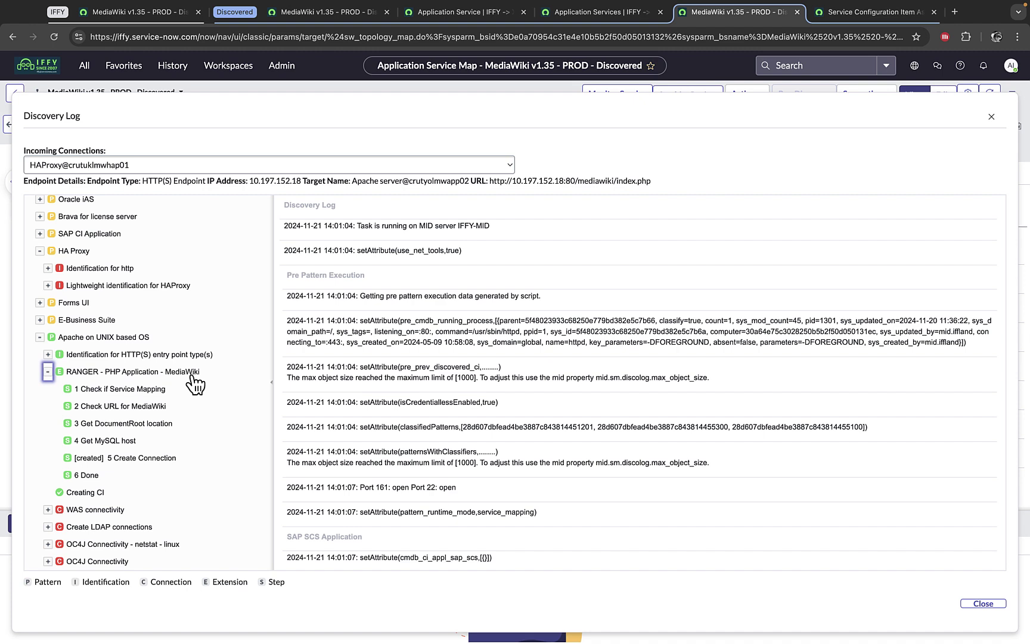
click(132, 393)
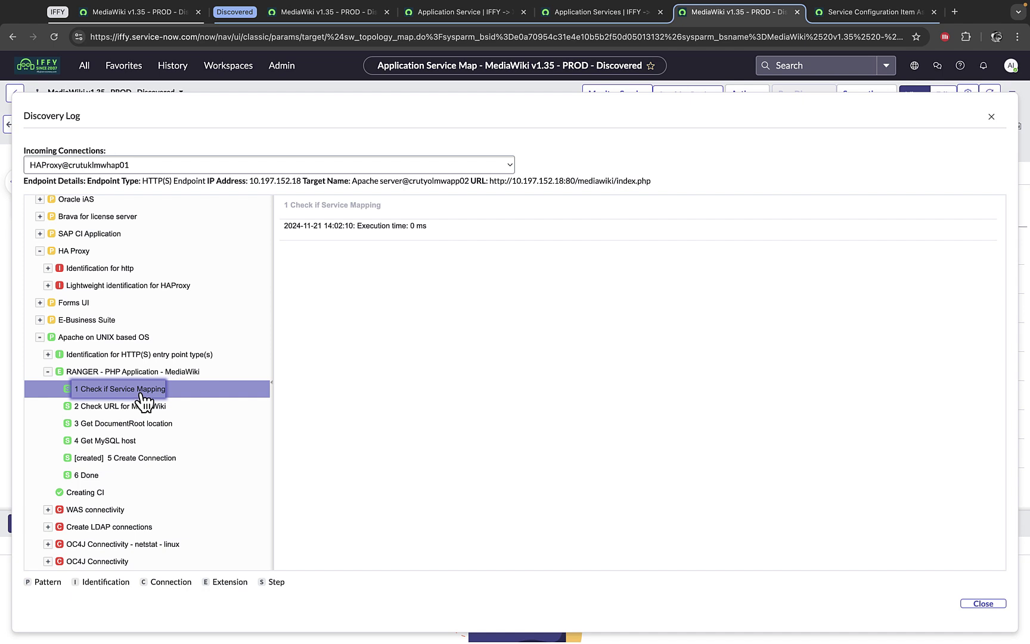
Step: Review the "2 Check URL for MediaWiki", "3 Get DocumentRoot location" and "4 Get MySQL host" logs, highlighting the URL's mediawiki path and the mysql_host attribute
click(137, 408)
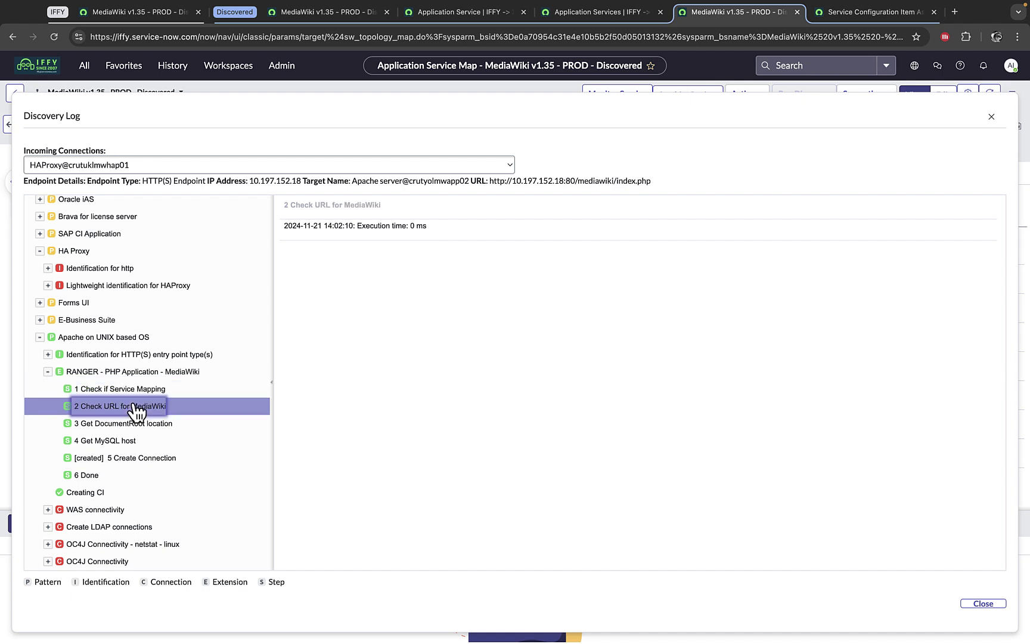
drag(576, 181, 617, 181)
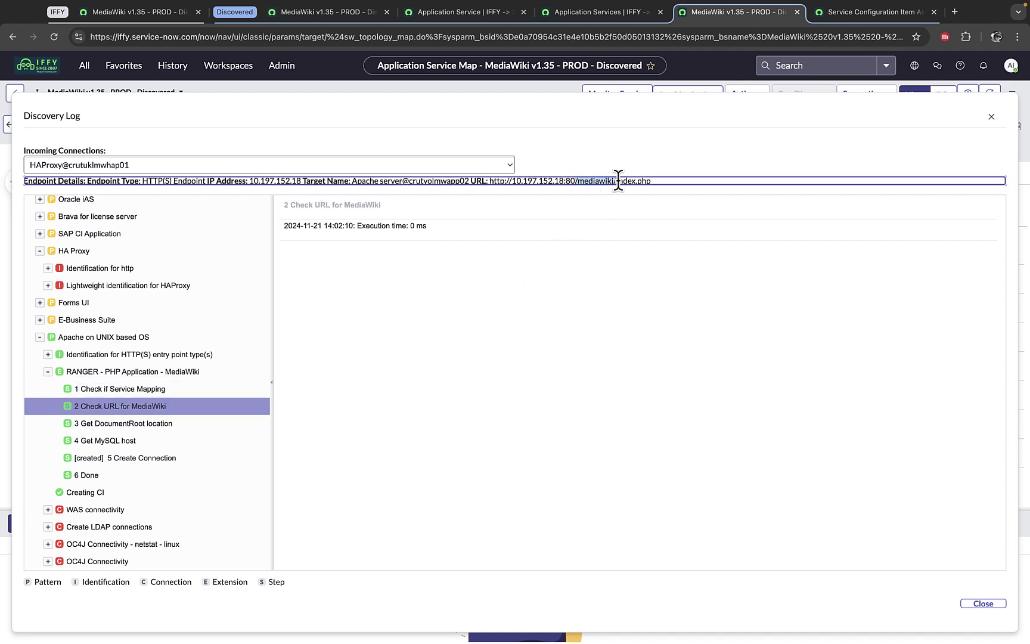
click(130, 423)
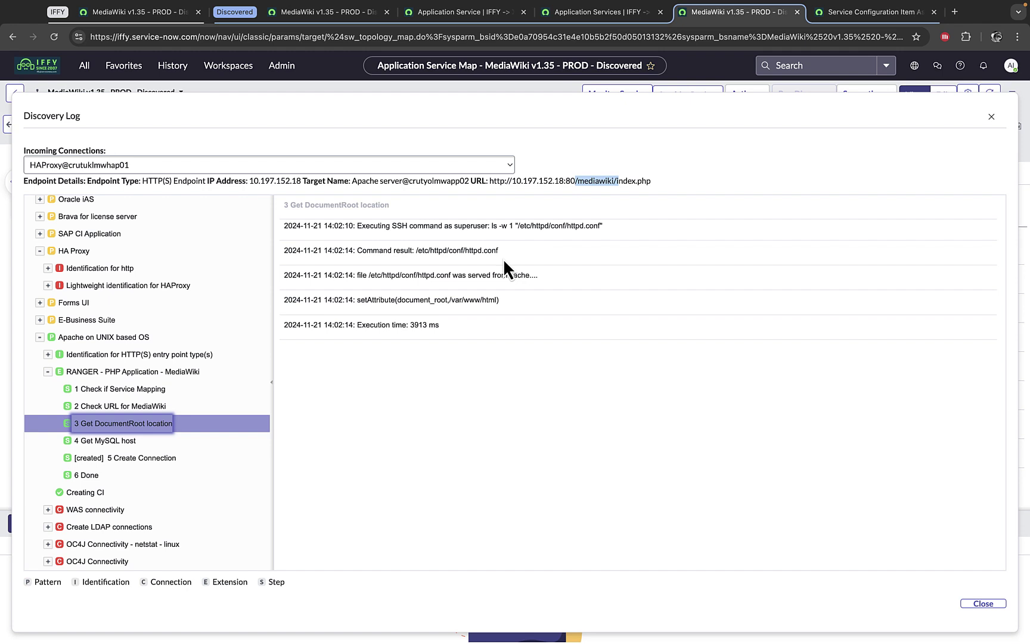
click(105, 442)
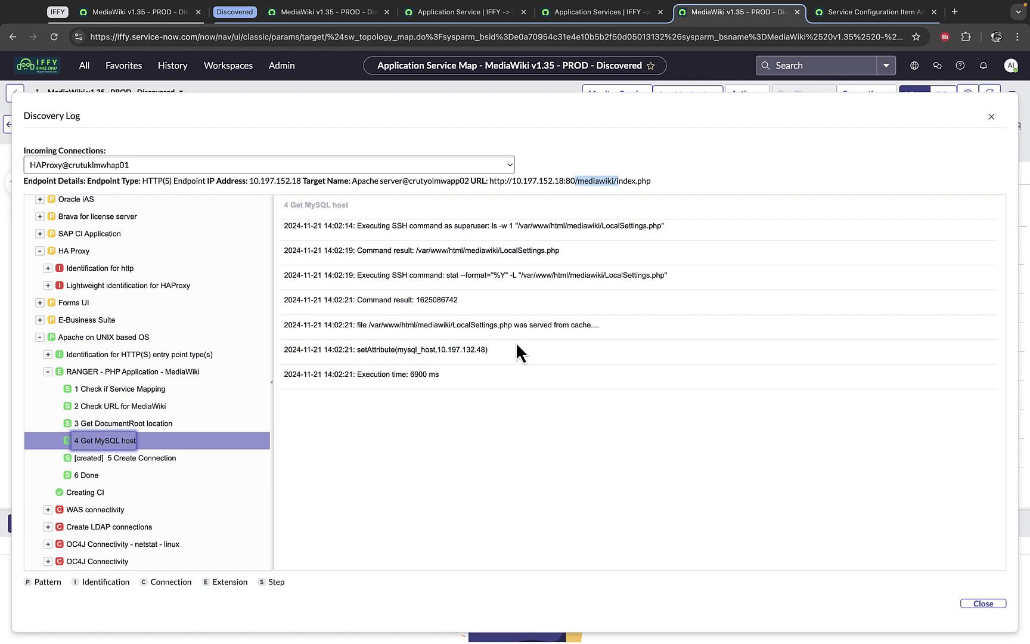
drag(396, 351, 495, 356)
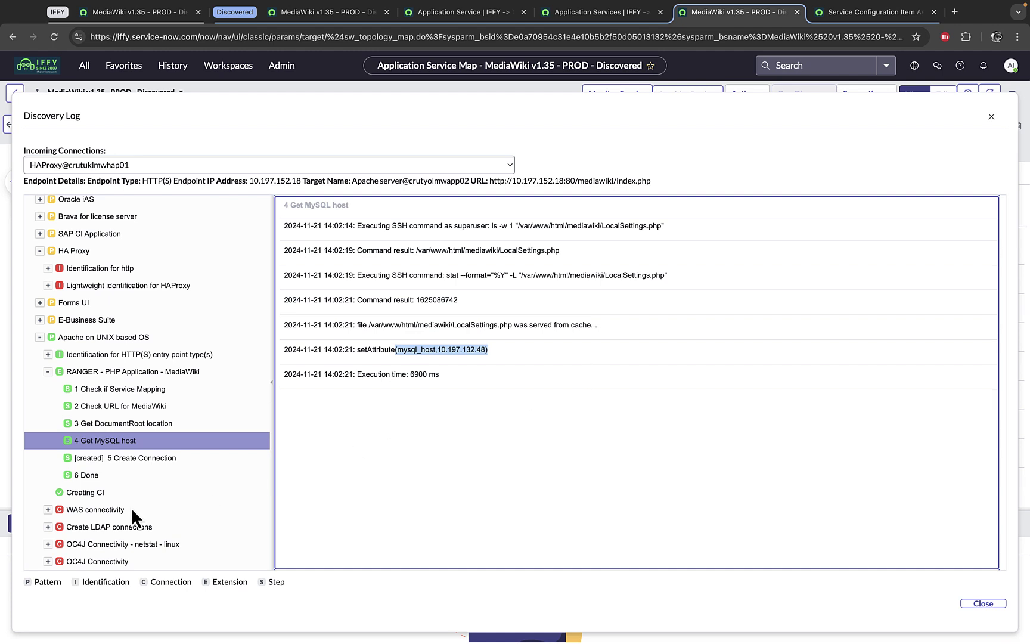
Step: Review the full RANGER - PHP Application - MediaWiki log and its "1 Check if Service Mapping" and "5 Create Connection" logs
click(145, 379)
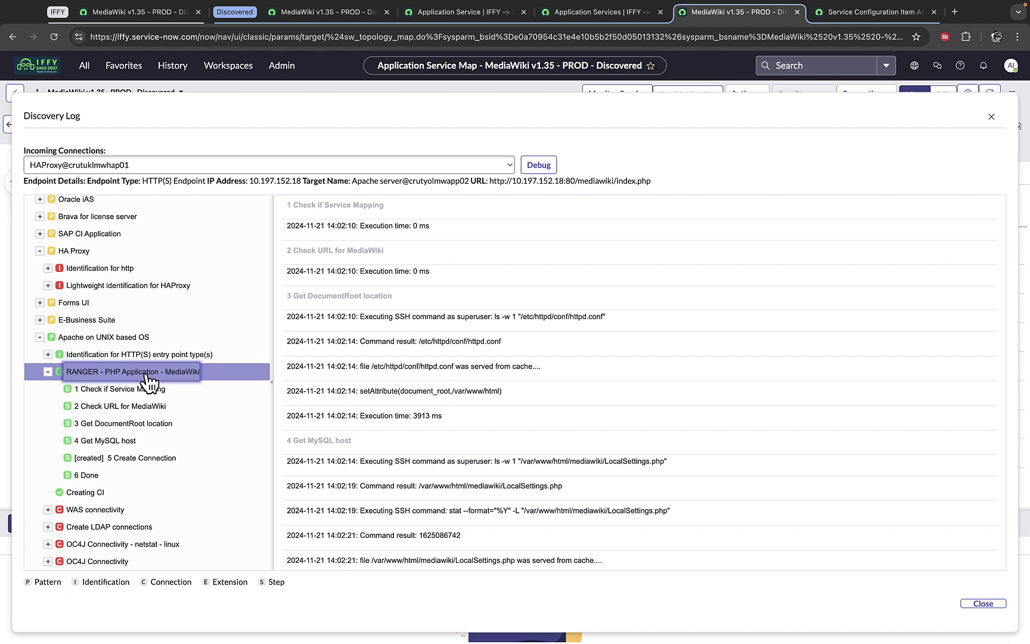
click(81, 391)
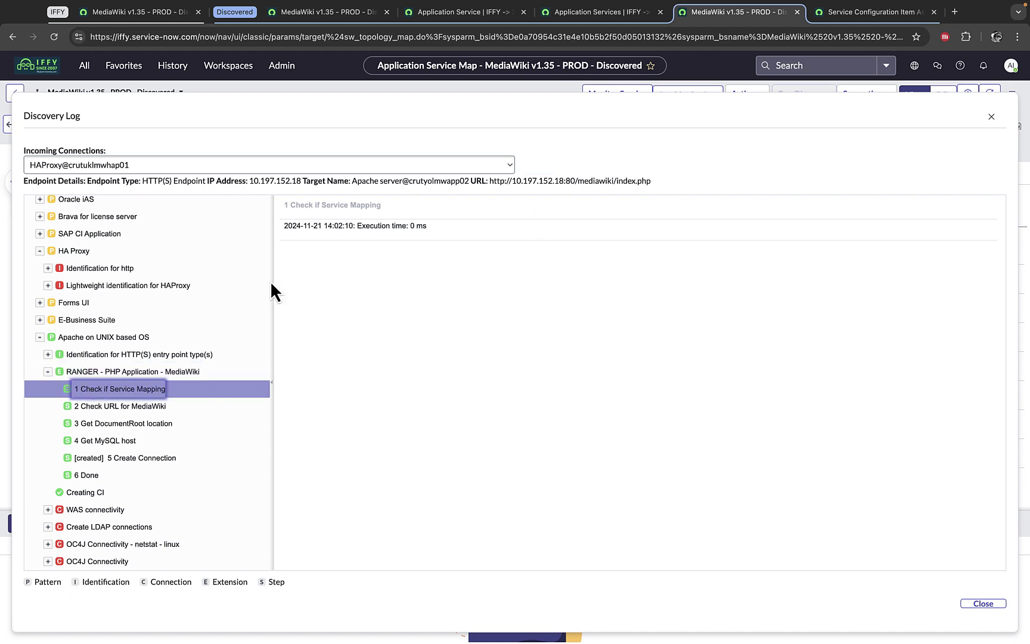
drag(305, 213, 404, 212)
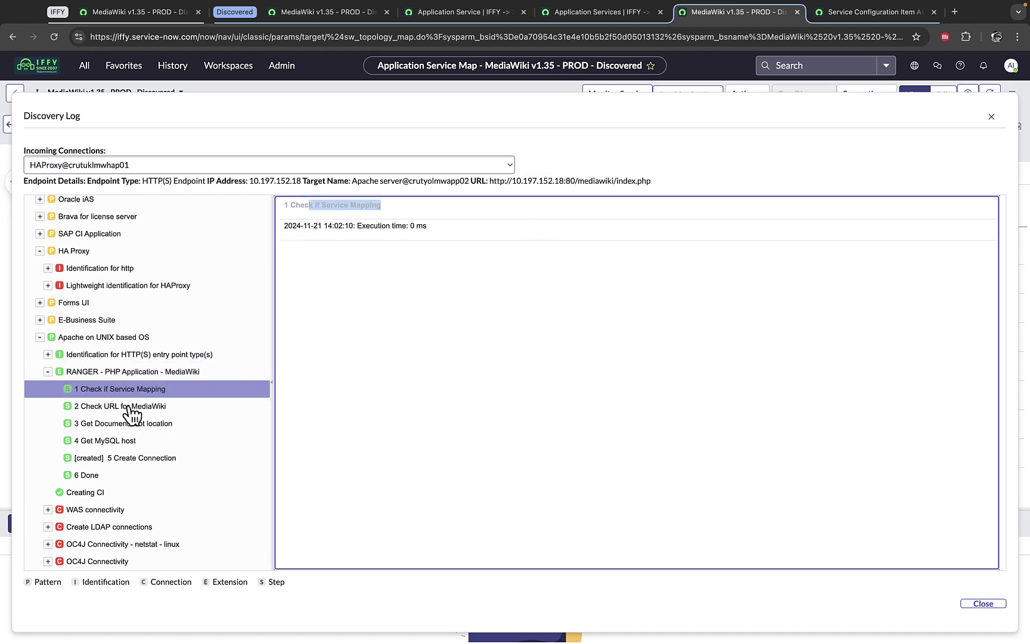
click(95, 459)
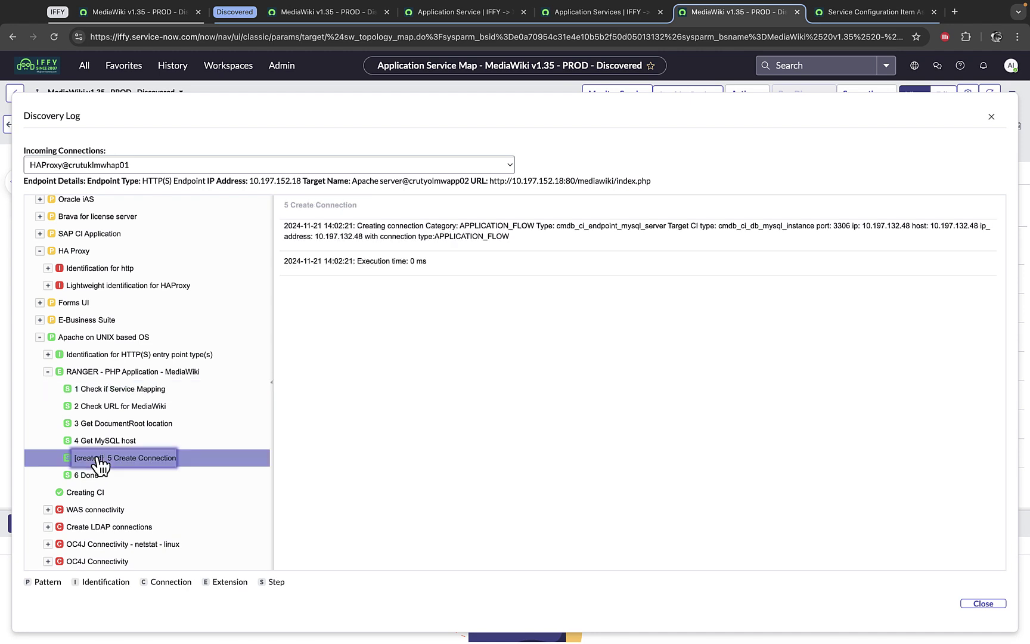
Step: Collapse the RANGER - PHP Application - MediaWiki extension, highlight the mediawiki path in the endpoint URL, and close the Apache discovery log
click(46, 370)
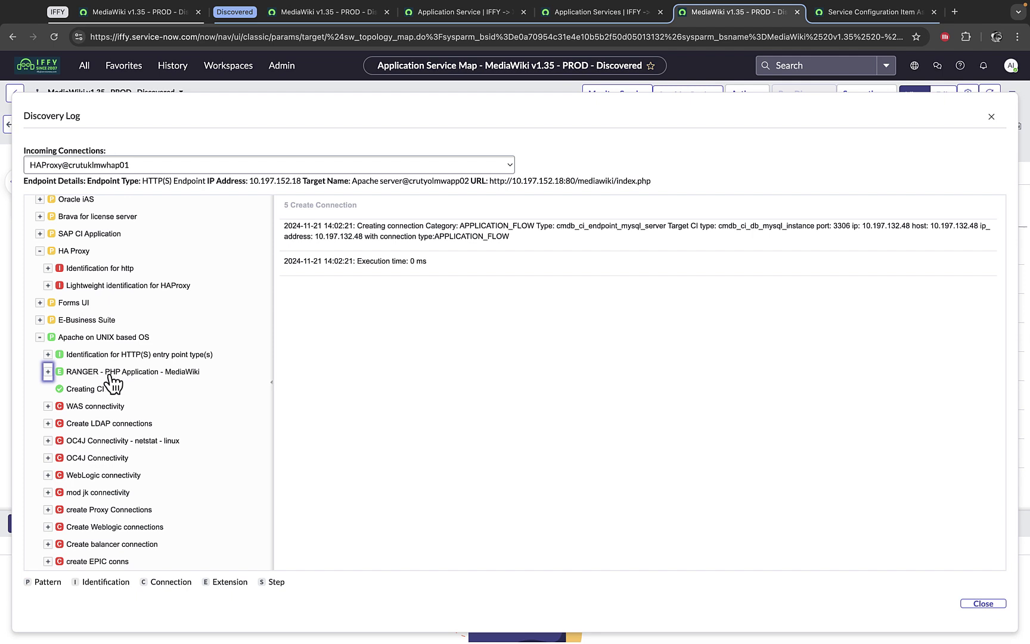
drag(578, 180, 615, 180)
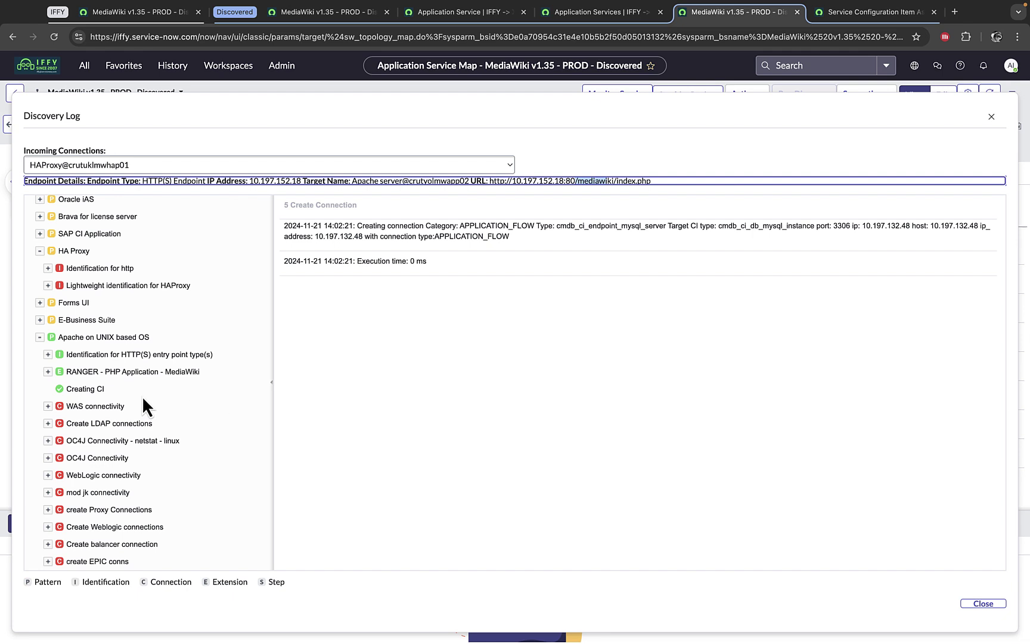
click(39, 338)
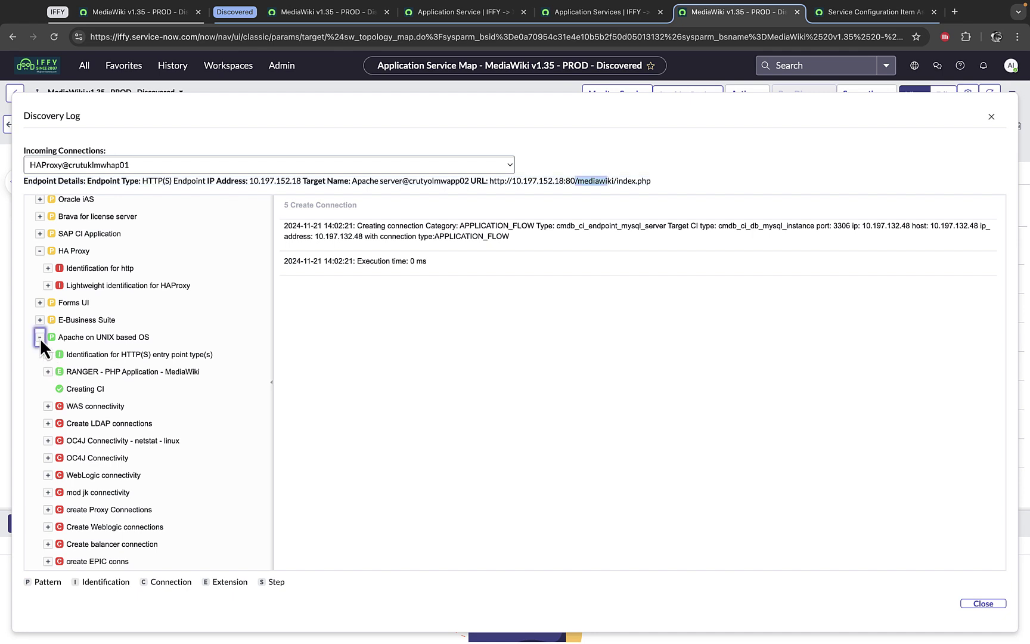
click(992, 116)
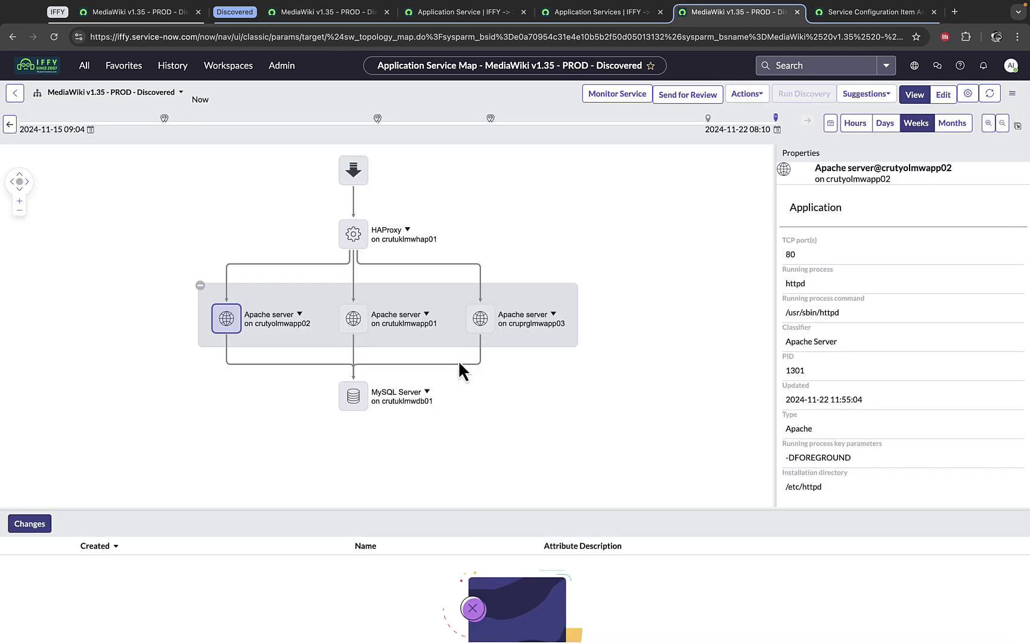
Step: Show the discovery log of the MySQL Server on crutuklmwdb01 and expand the "My SQL server On Windows and Linux" pattern
click(365, 396)
click(427, 392)
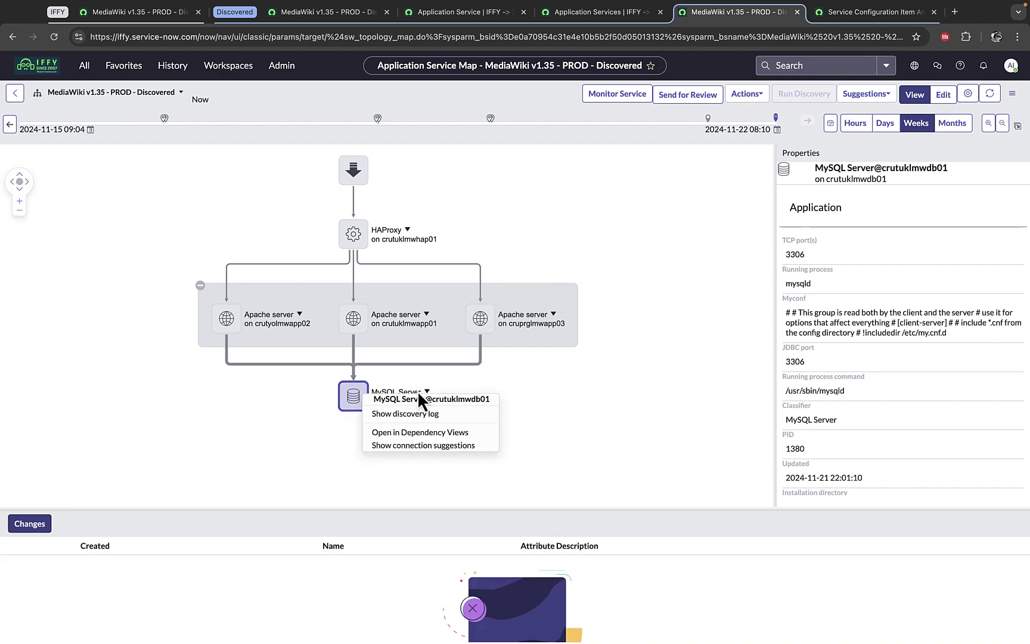
click(416, 417)
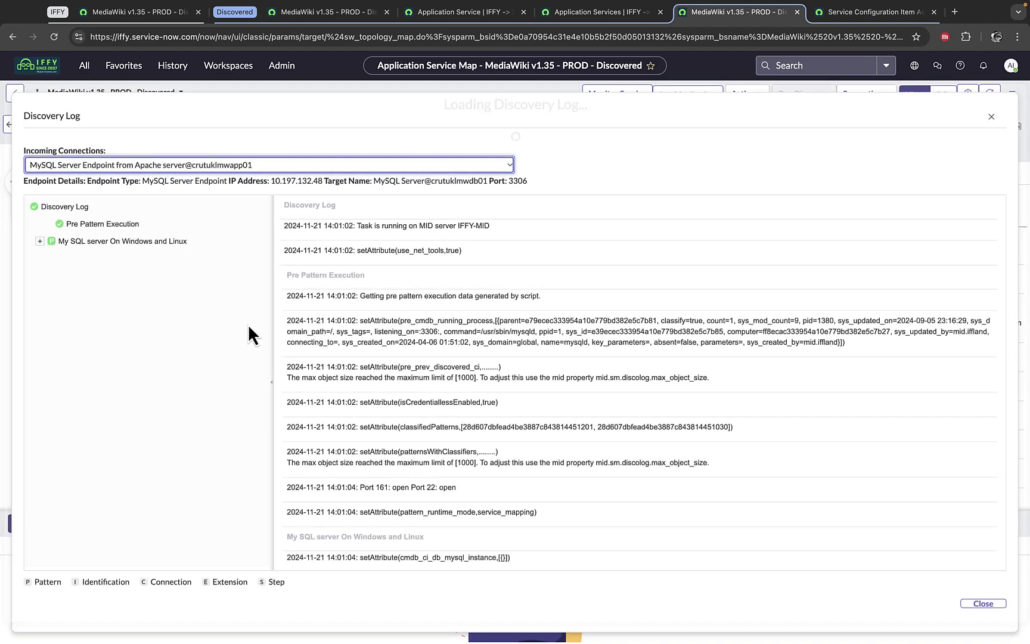
click(39, 242)
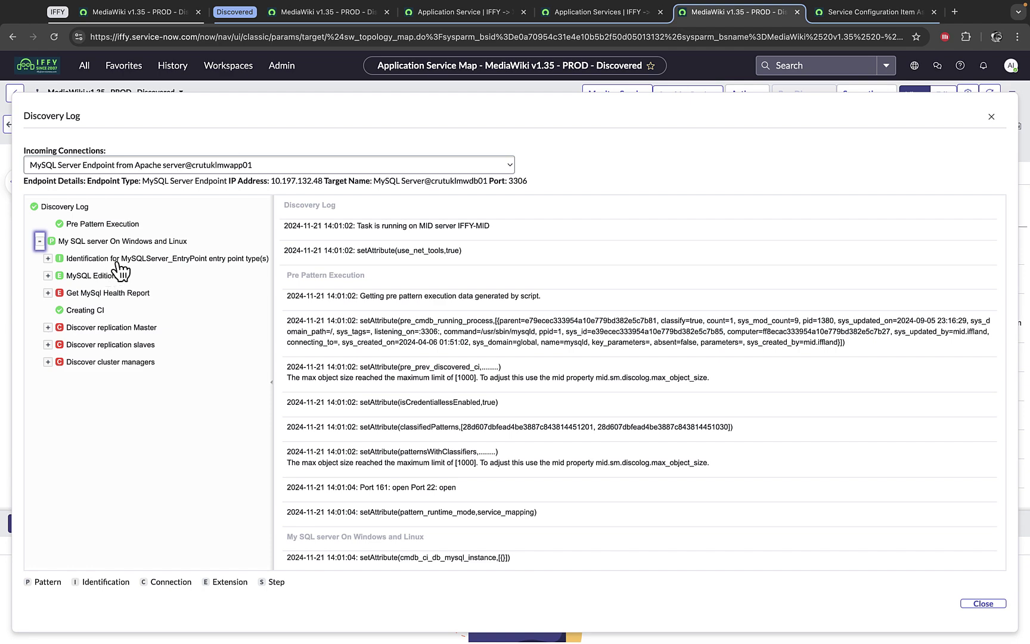
Step: Examine the step list under "Identification for MySQLServer_EntryPoint entry point type(s)" and collapse that section again
click(50, 259)
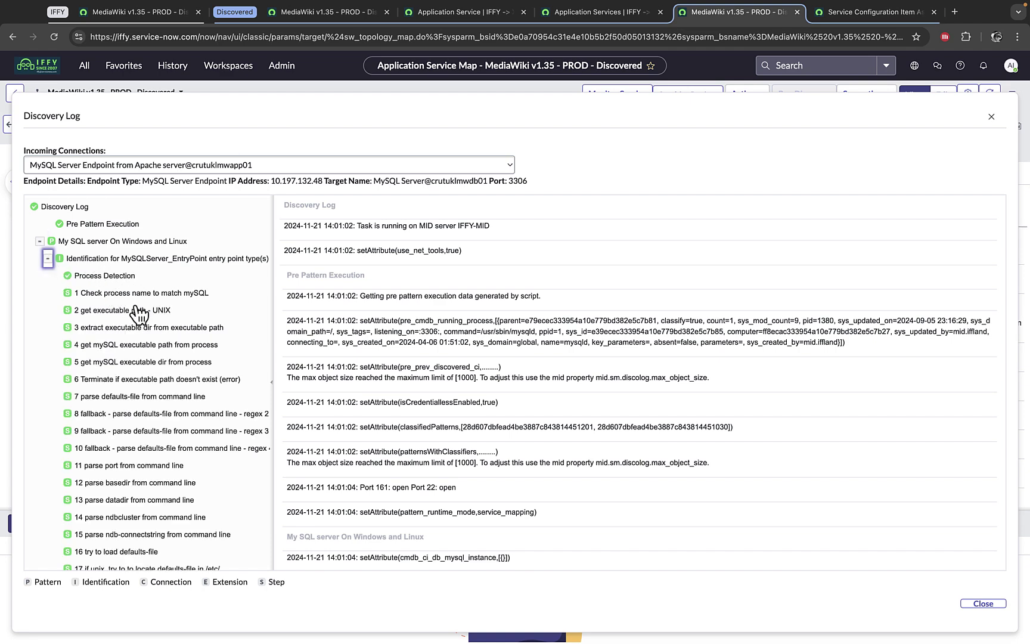
scroll(139, 312, down, 5)
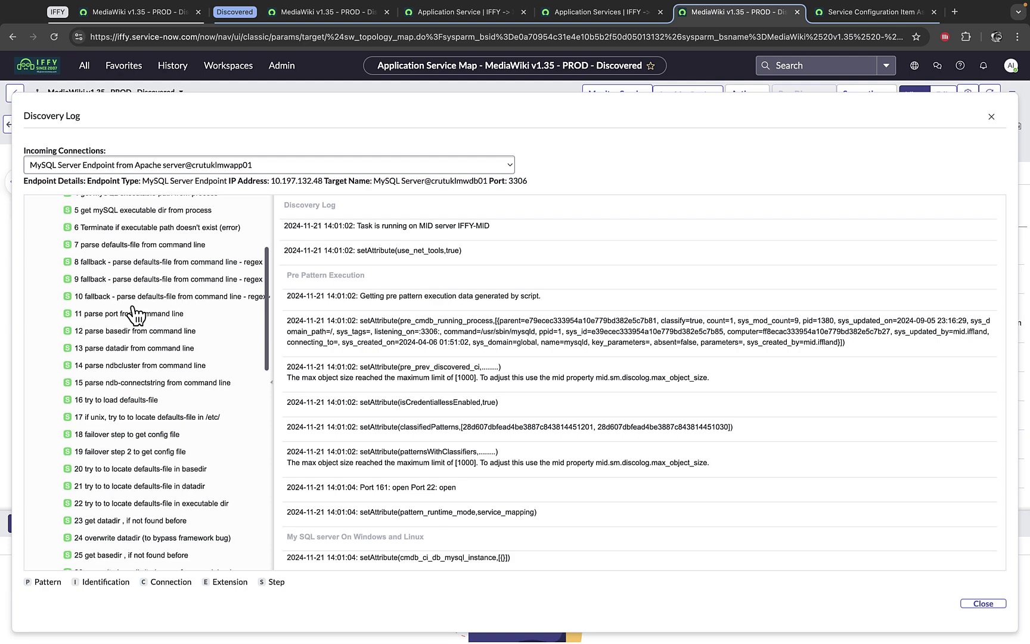
scroll(137, 313, down, 5)
scroll(138, 315, down, 5)
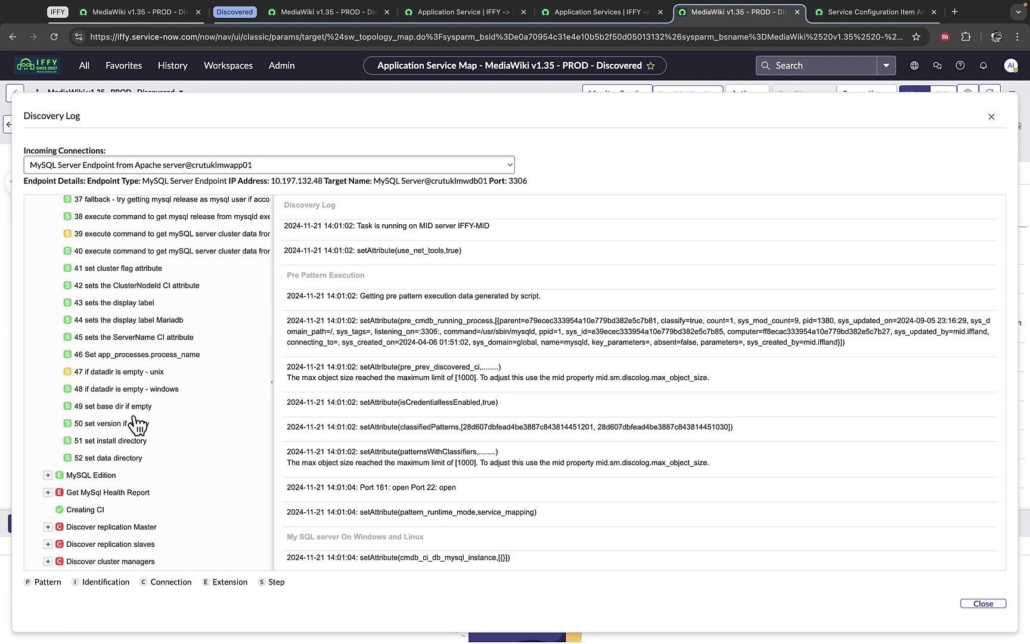
scroll(102, 268, up, 1)
scroll(100, 269, up, 18)
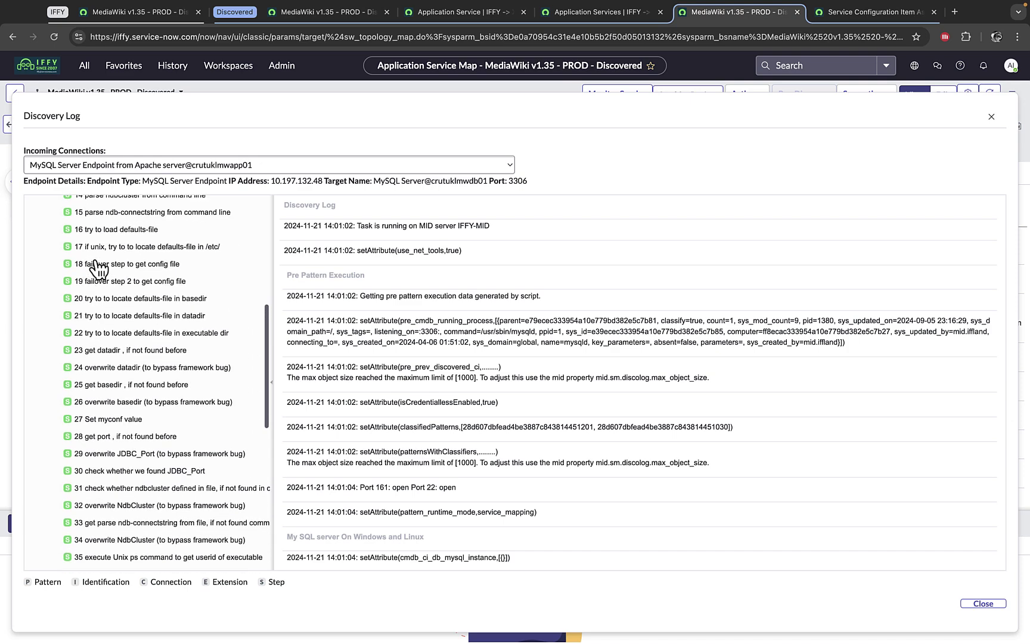
scroll(95, 270, up, 4)
click(48, 259)
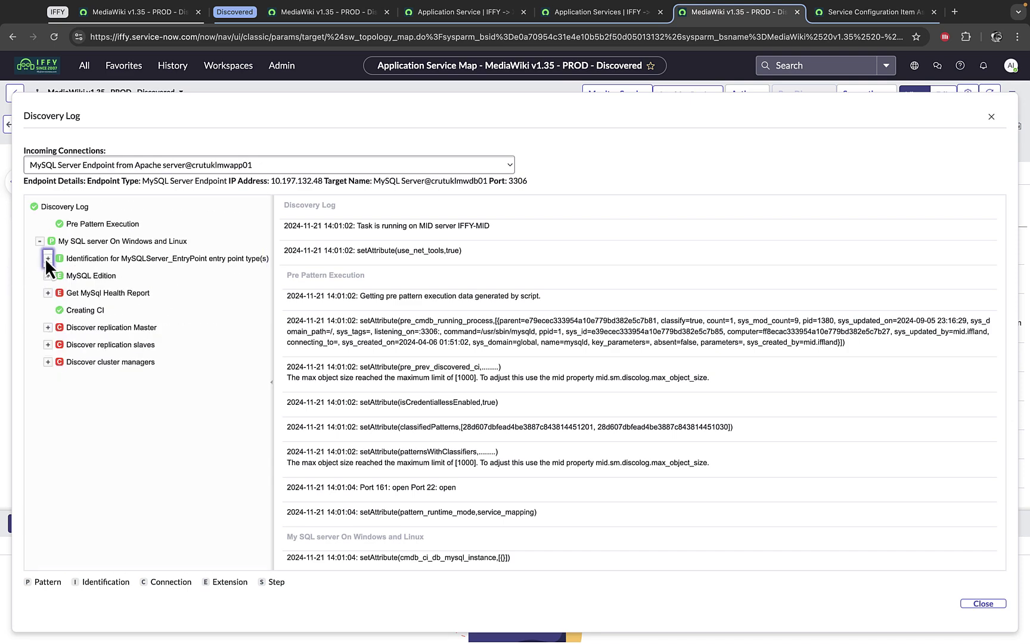
Step: Close the MySQL discovery log and check the Service Configuration Item Associations list before returning to the service map
click(993, 118)
click(504, 187)
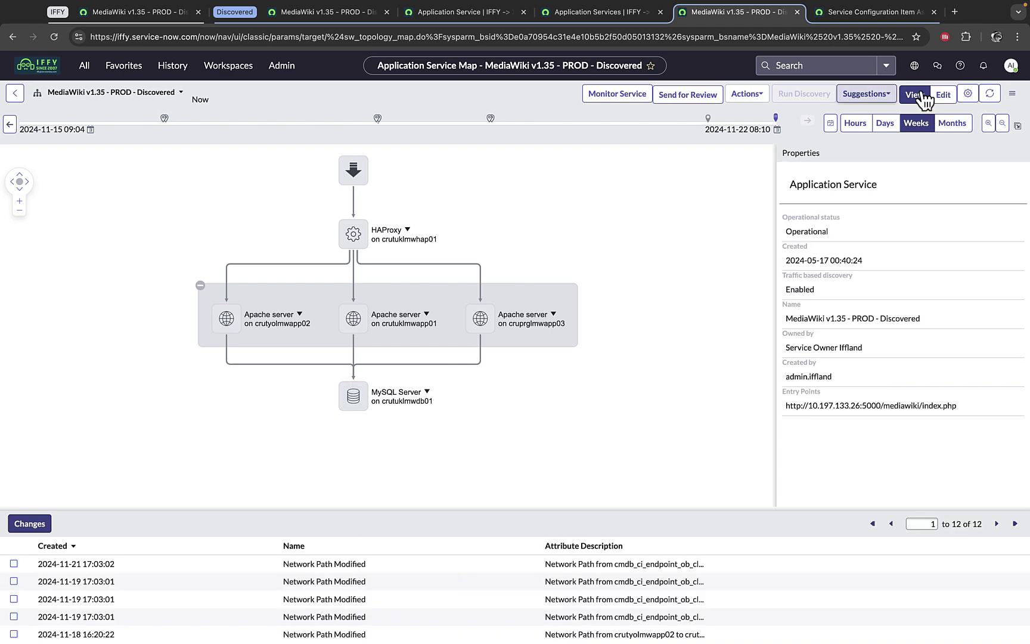
click(869, 17)
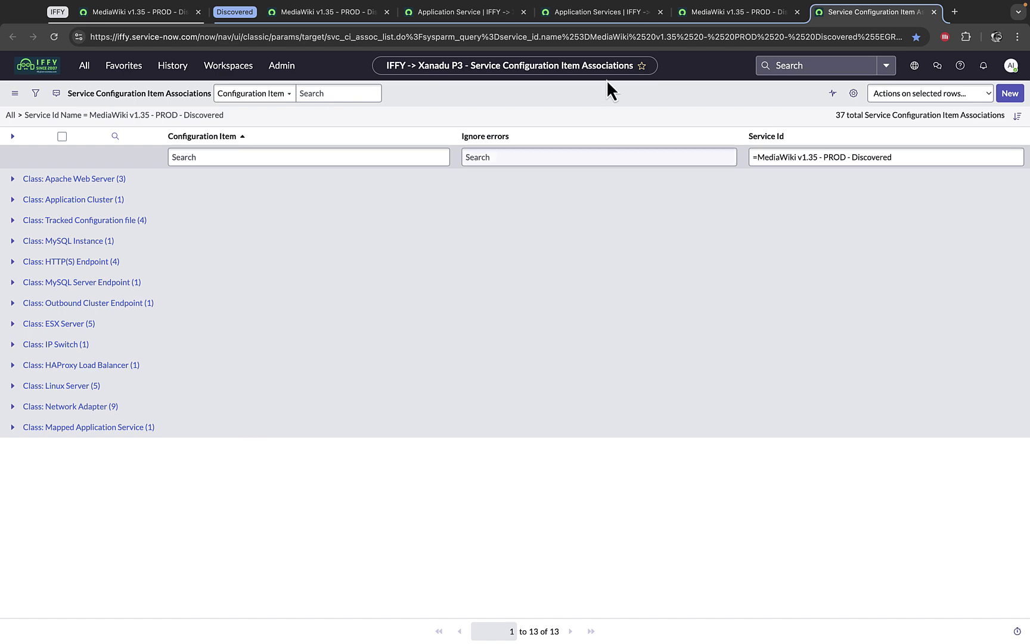
click(752, 14)
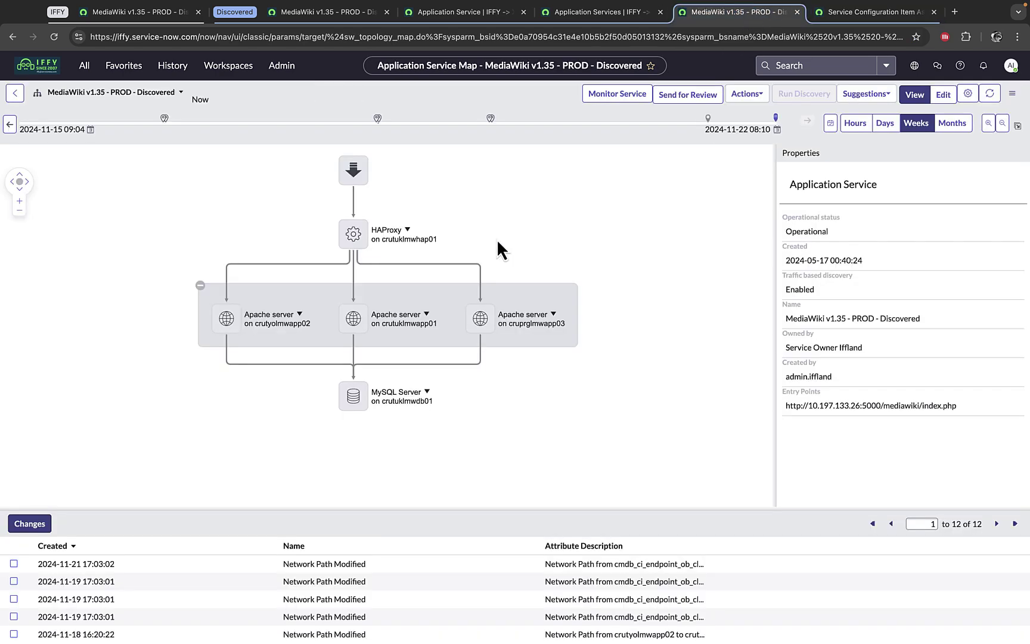
Step: Show the properties of the MySQL Server and of the Apache servers on crutuklmwapp01 and crutyolmwapp02 on the map
click(355, 233)
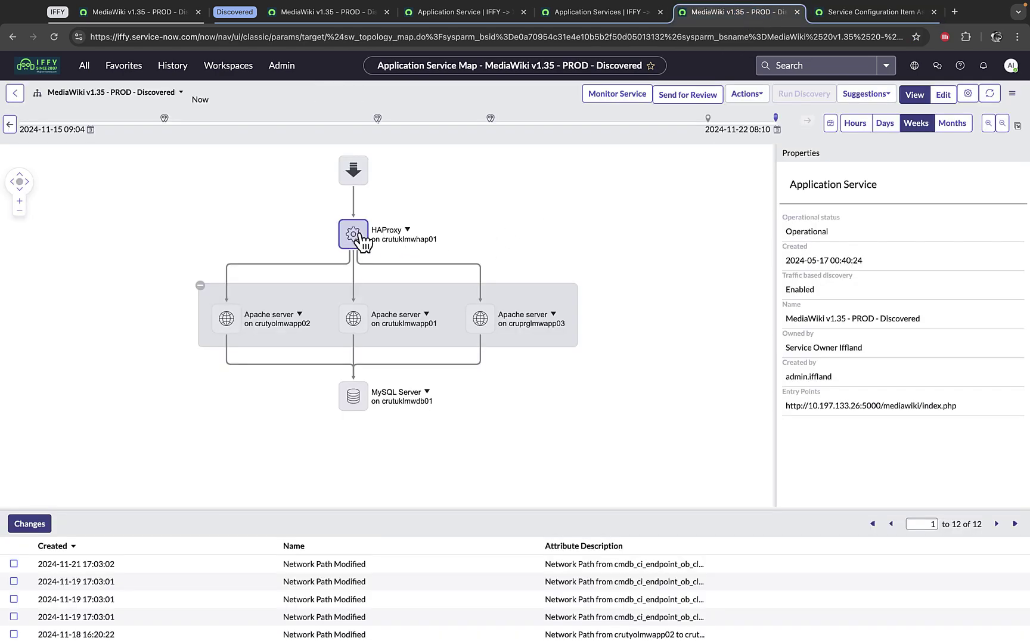
click(486, 335)
click(358, 401)
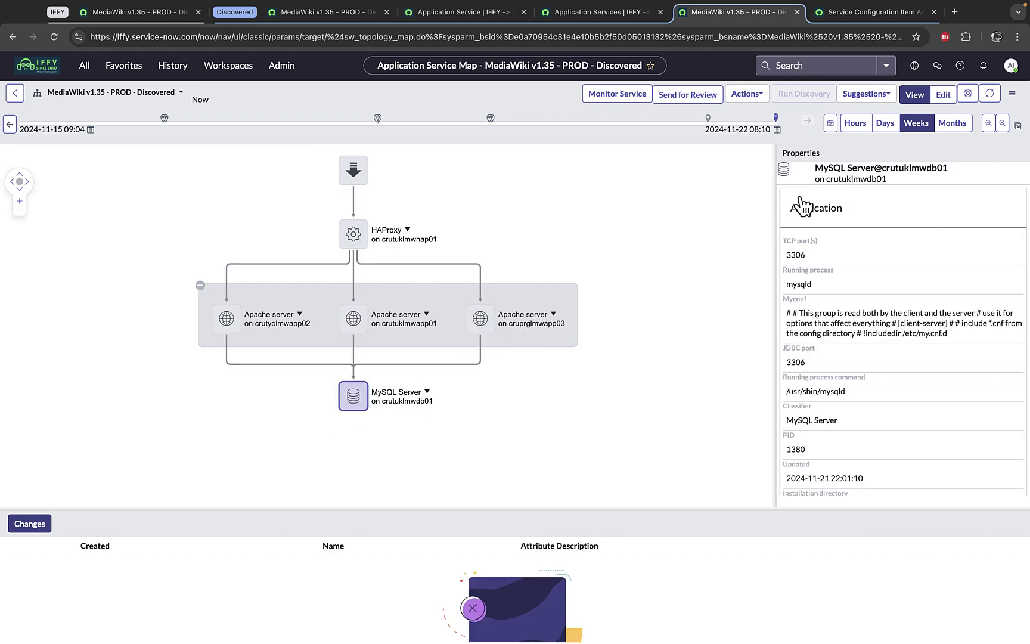
click(368, 323)
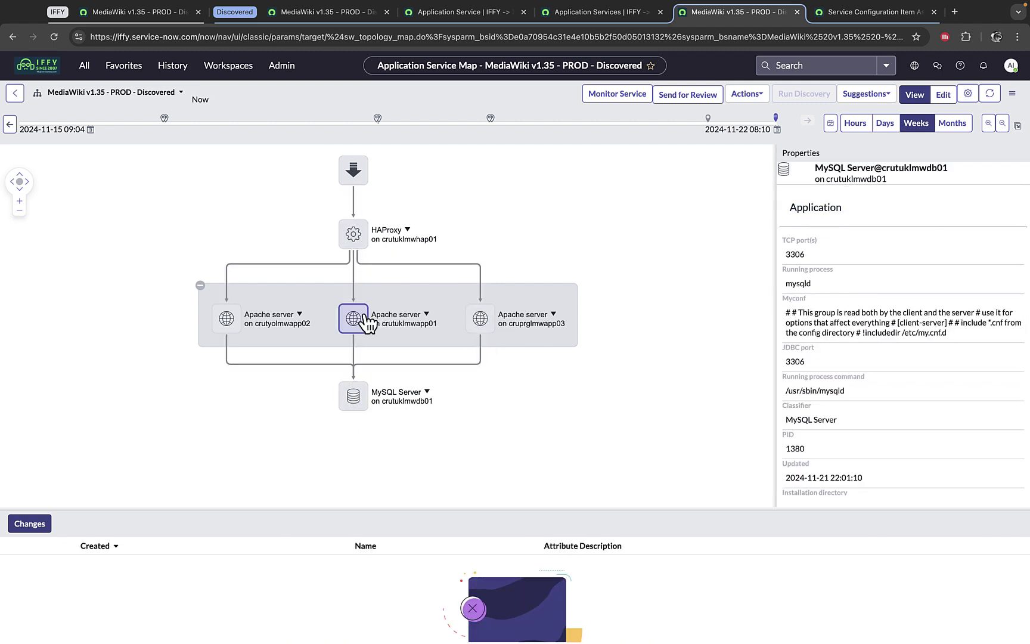
click(256, 330)
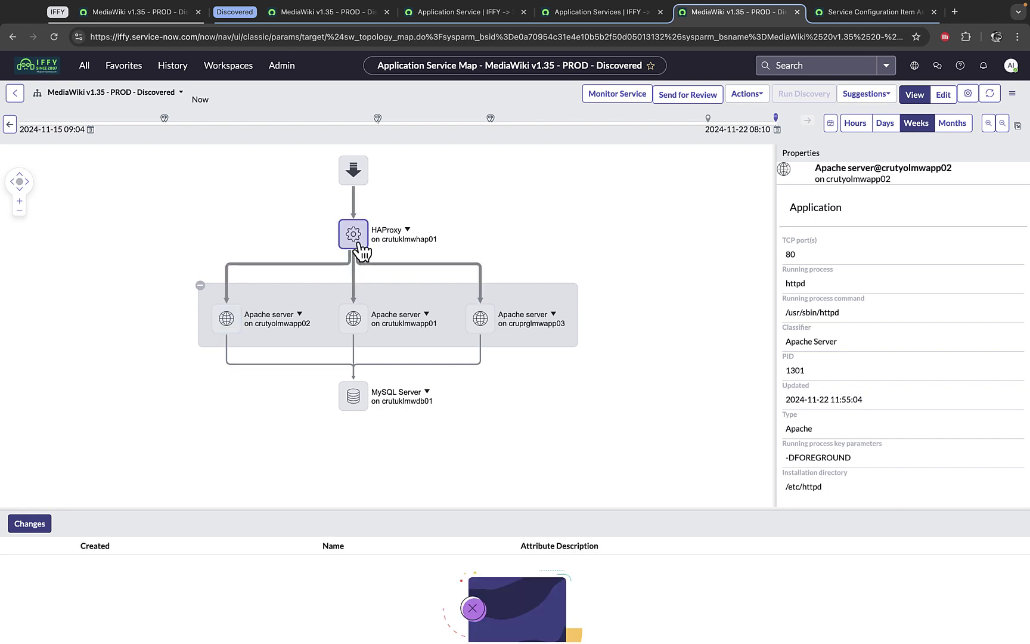
Step: Review the application and server properties of HAProxy on crutuklmwhap01 and of the Apache server on cruprglmwapp03
click(358, 248)
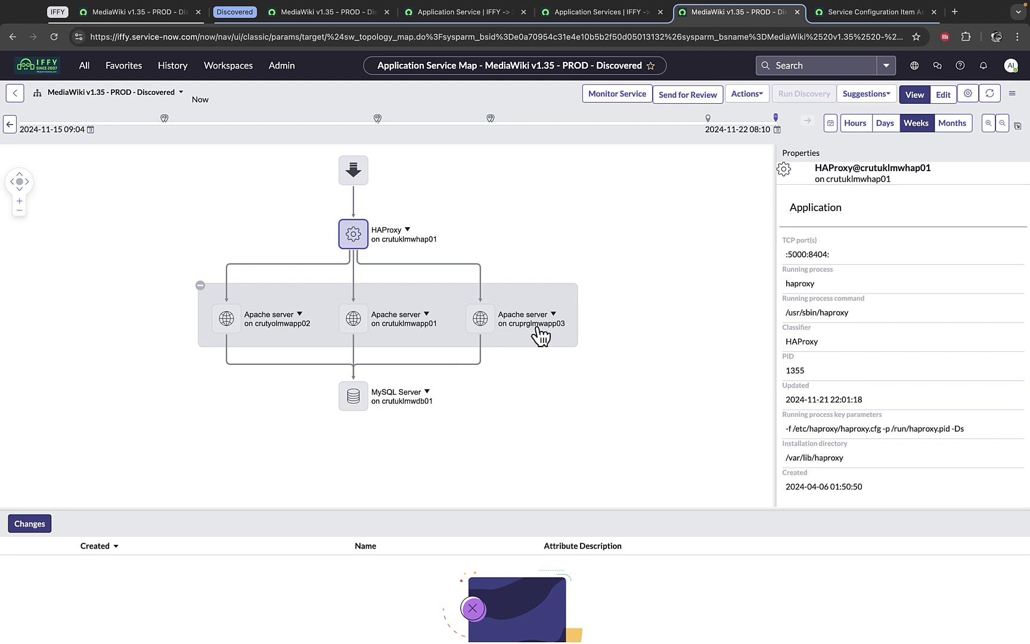
scroll(847, 257, down, 10)
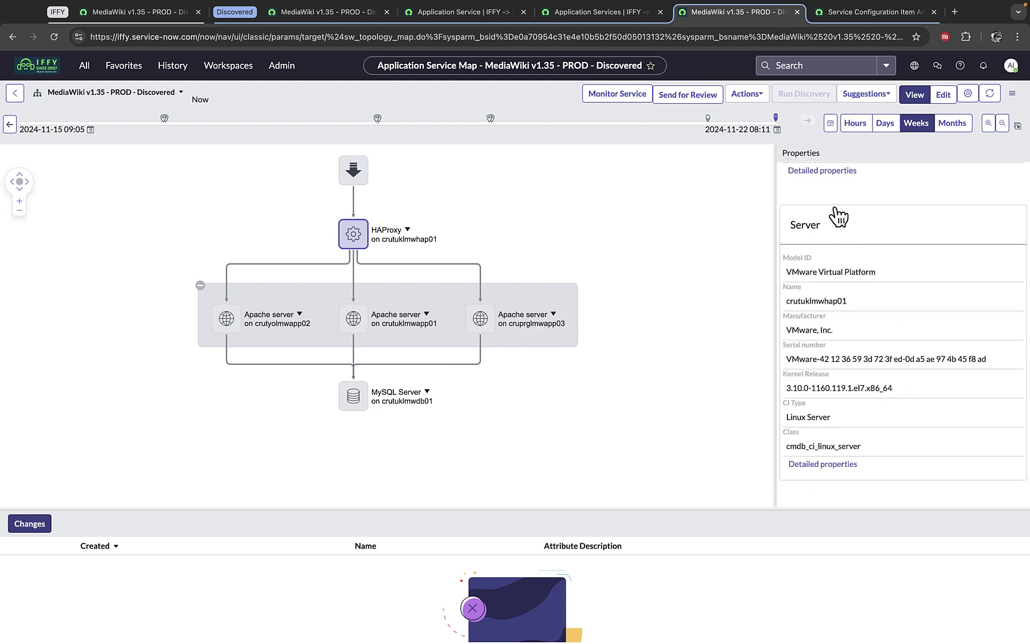
click(486, 327)
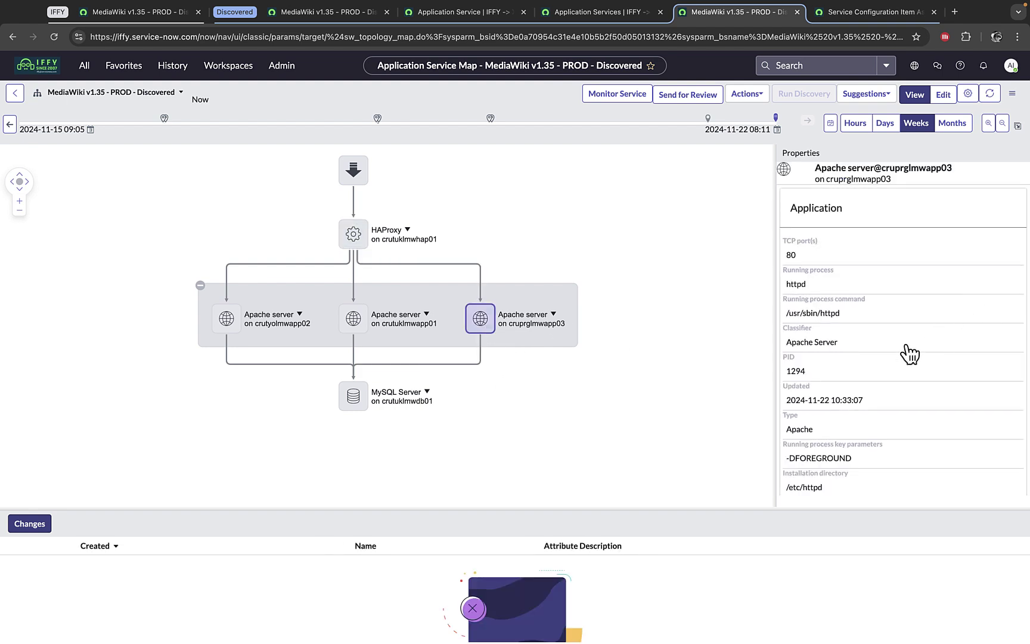
scroll(908, 351, down, 6)
scroll(908, 352, down, 2)
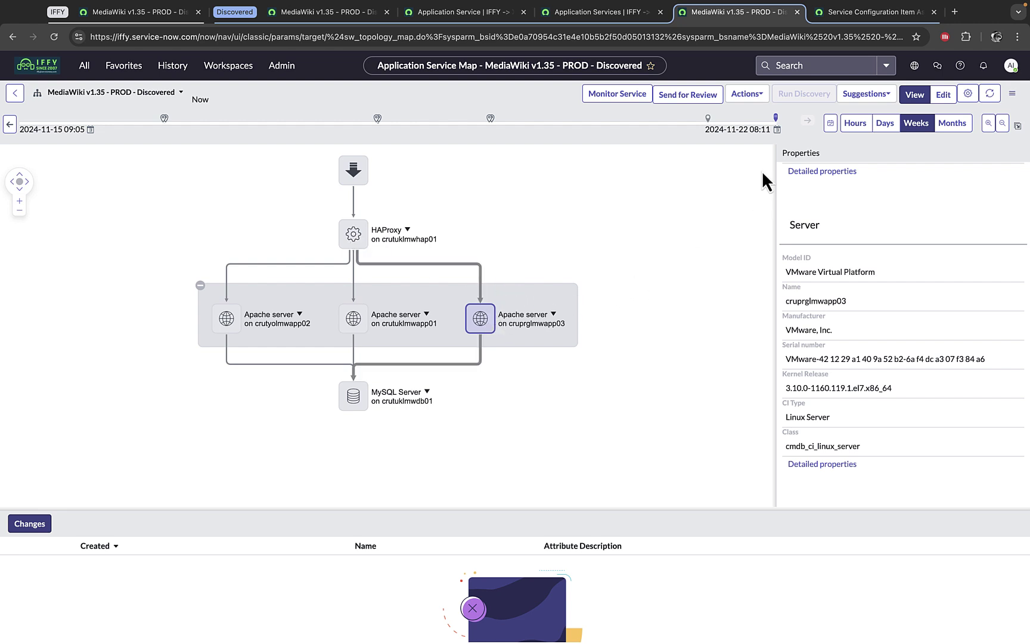
Step: Revisit the service's configuration item associations and switch the MediaWiki service map to the service monitoring view
click(844, 15)
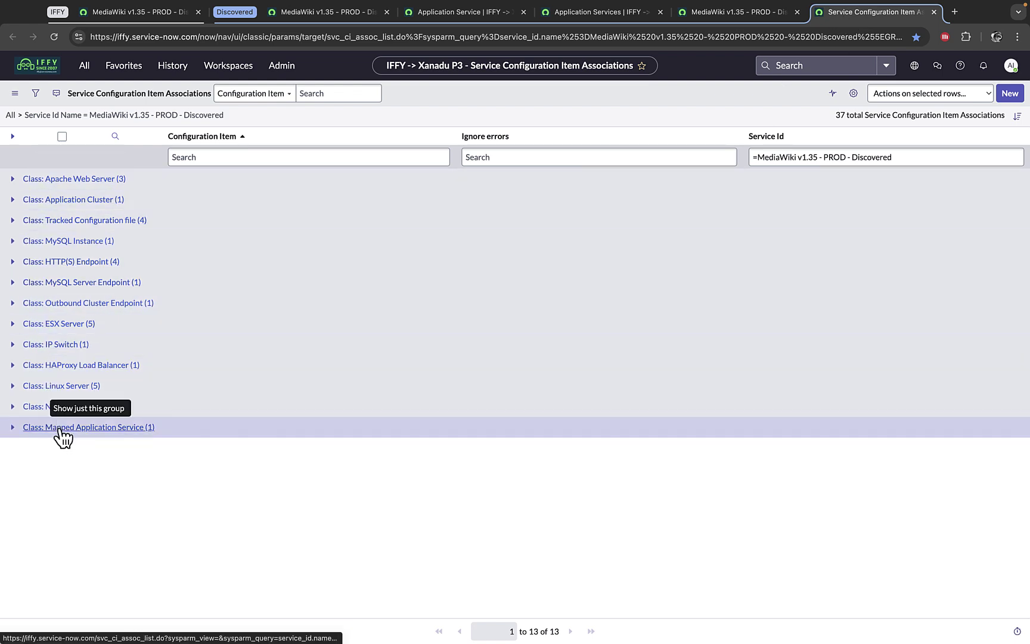
click(721, 14)
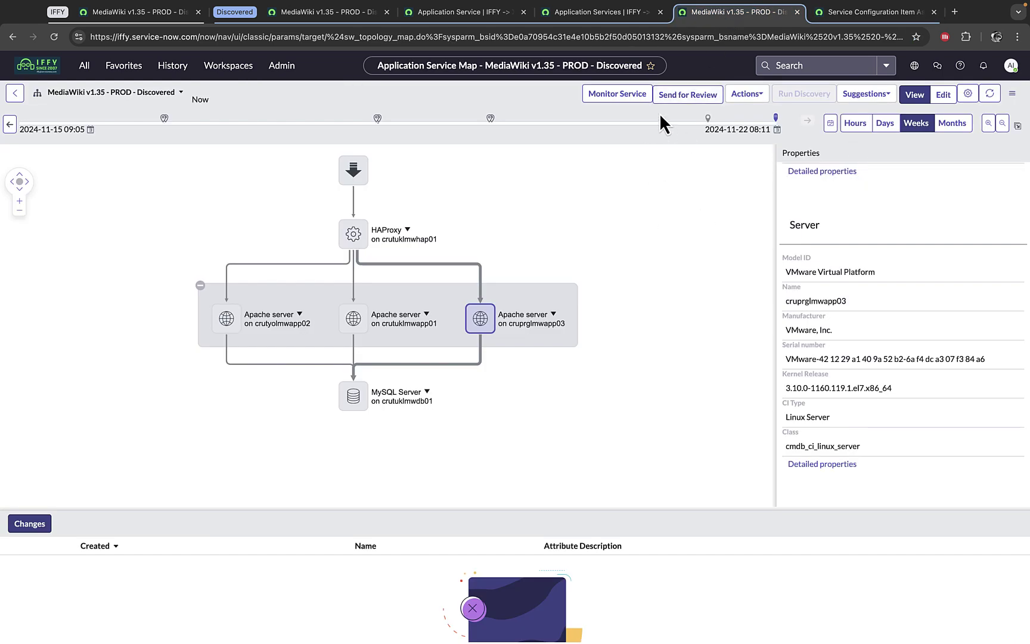
click(626, 94)
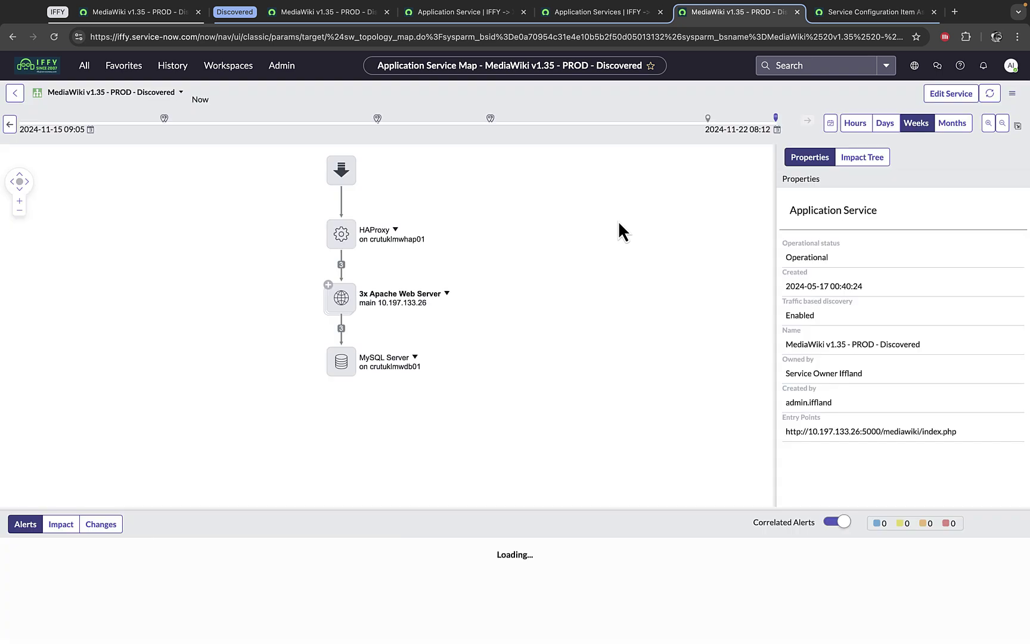
Step: Expand the three-server Apache cluster, centre the map, and show the properties of the Apache server on cruprglmwapp03
double_click(331, 301)
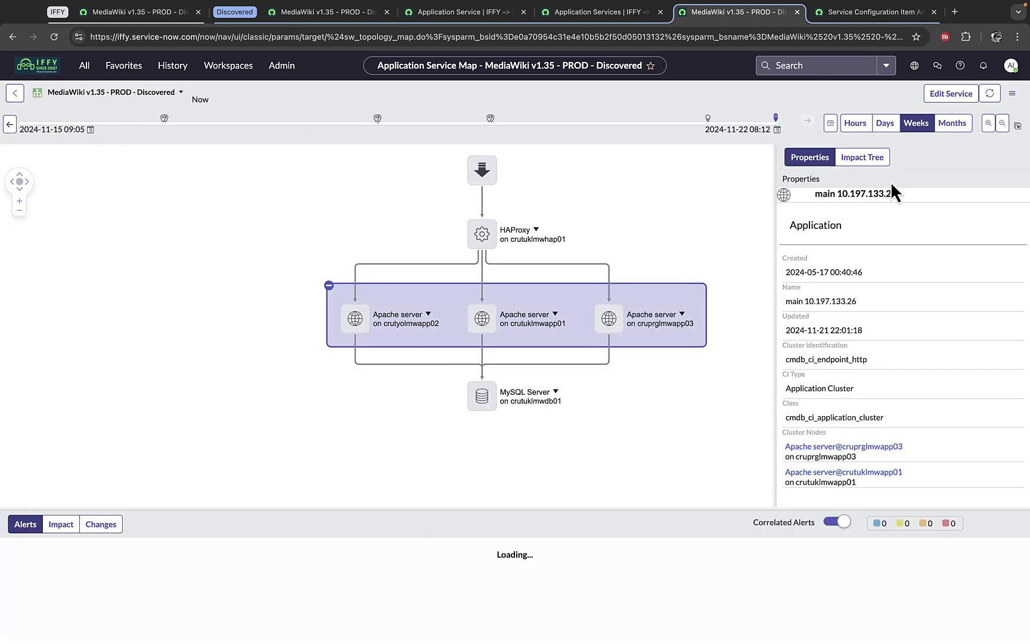
click(26, 181)
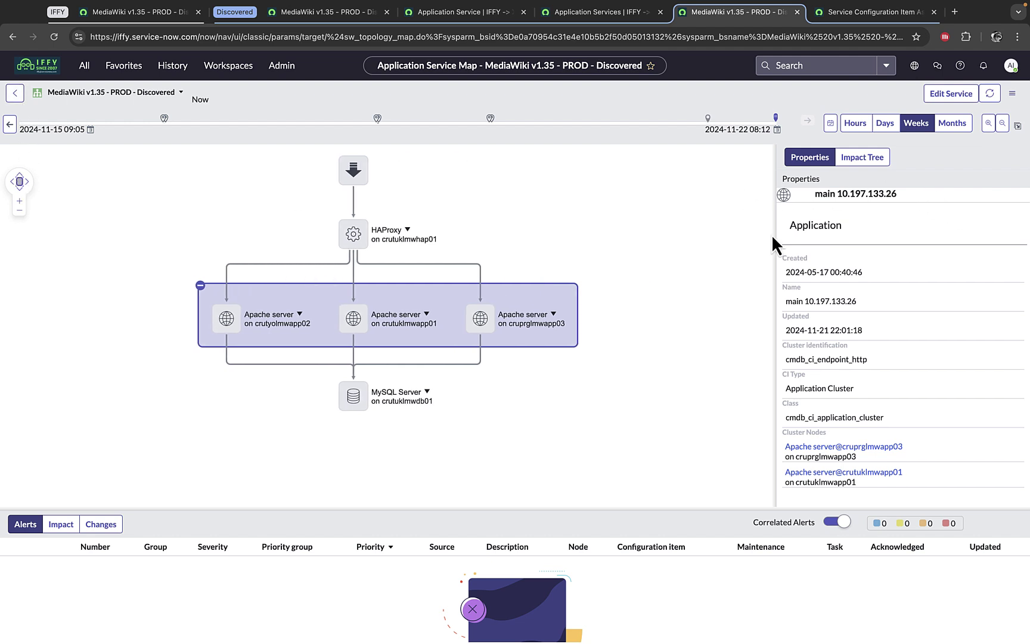
click(483, 321)
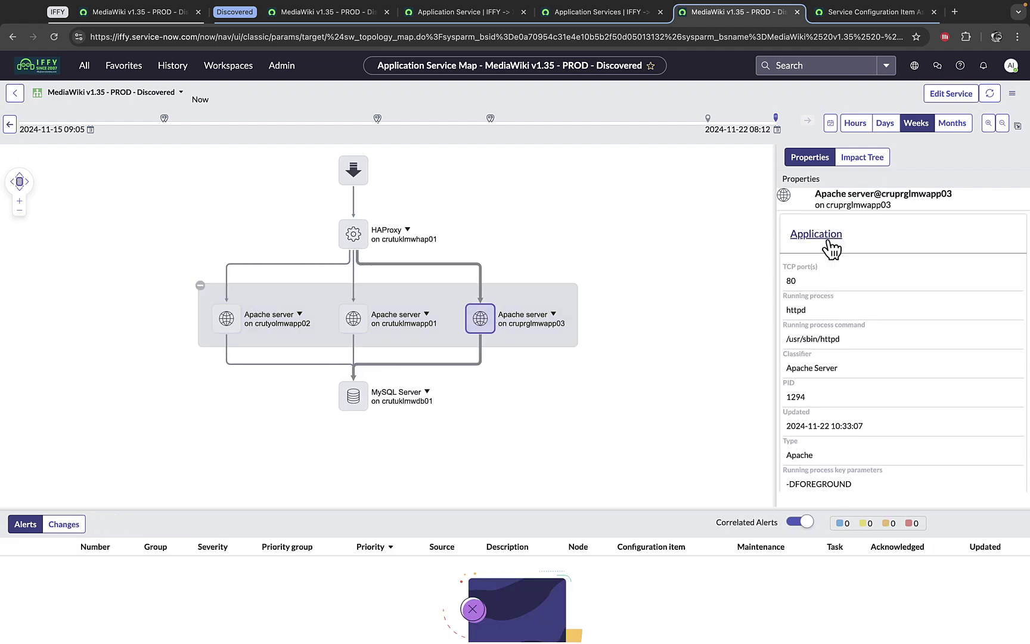